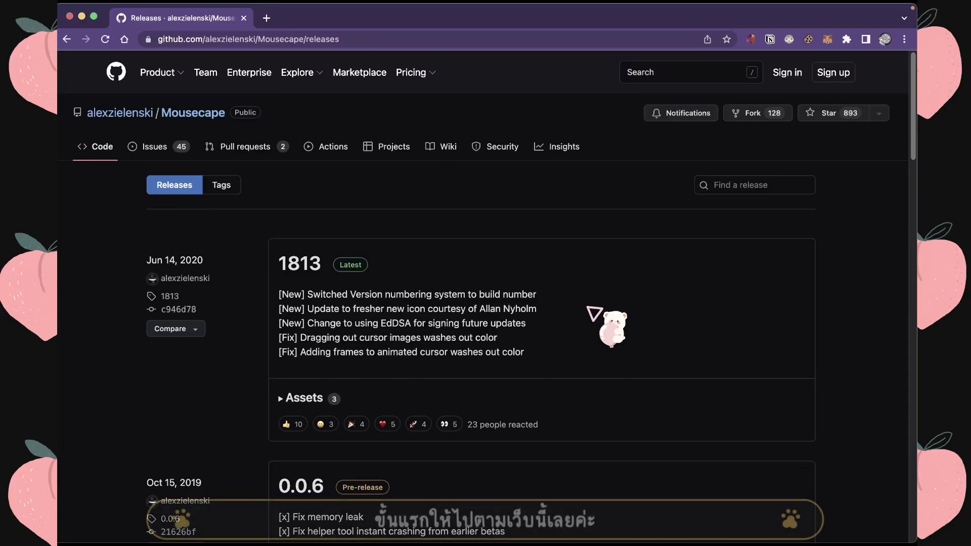
Expand release 1813's Assets on GitHub and download Mousecape_1813.zip.
scroll(588, 310, "down", 5)
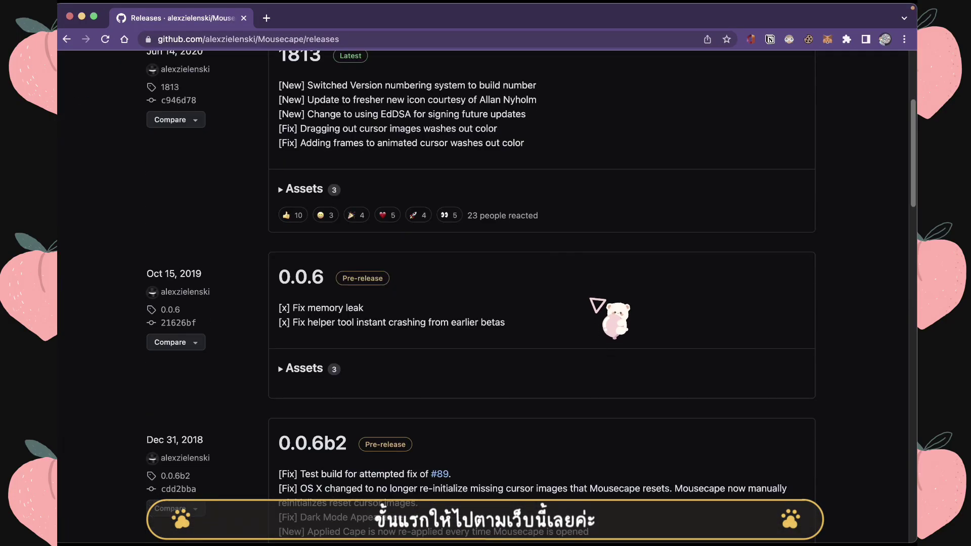
scroll(591, 300, "up", 5)
left_click(245, 41)
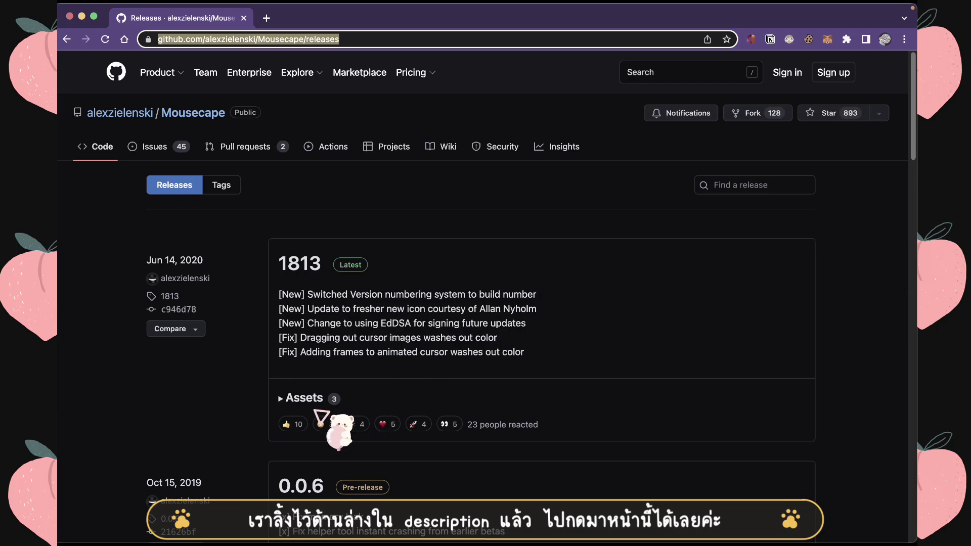
left_click(233, 402)
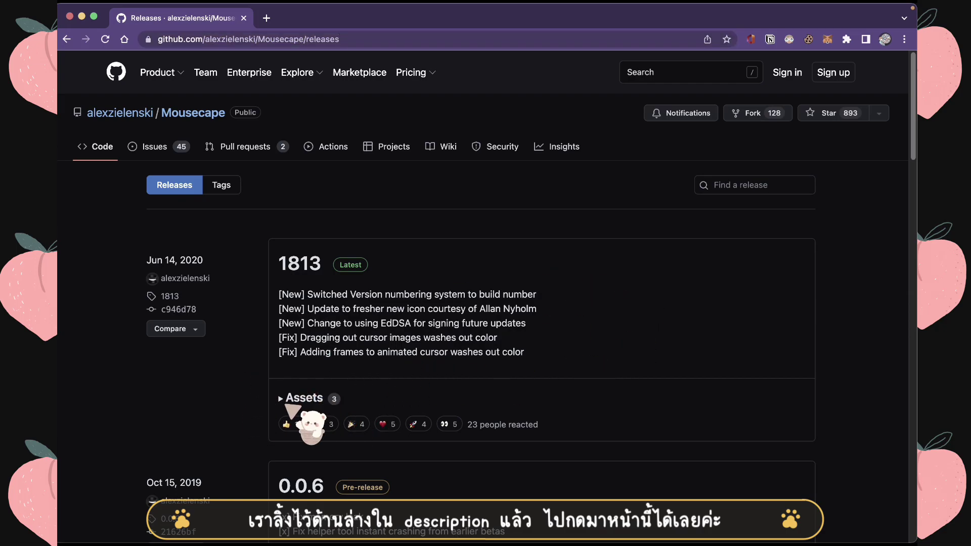
left_click(282, 398)
scroll(754, 336, "down", 2)
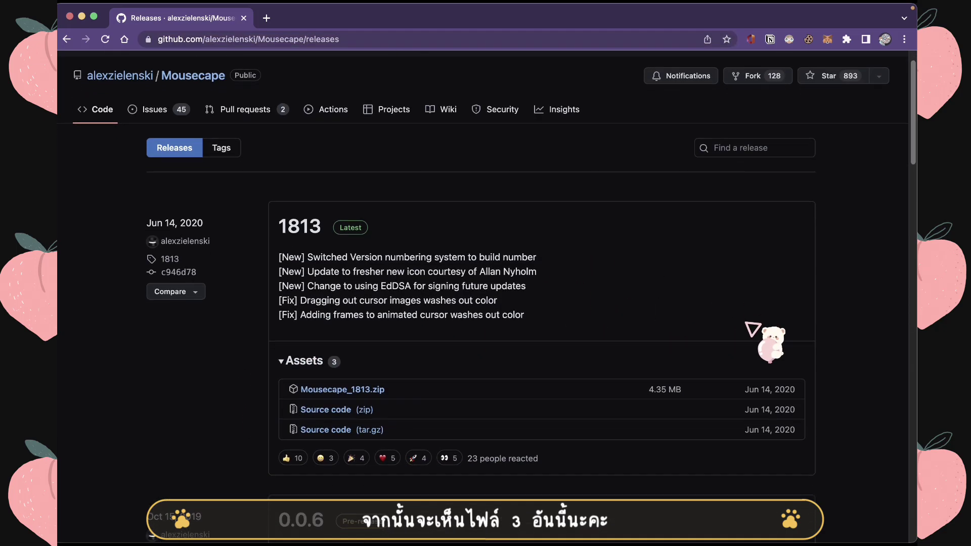
scroll(375, 390, "down", 1)
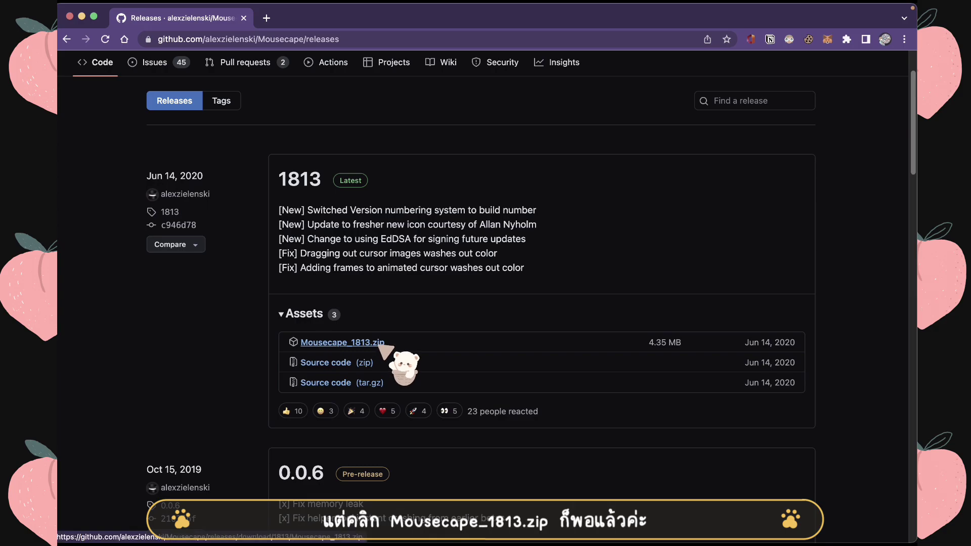
left_click(354, 343)
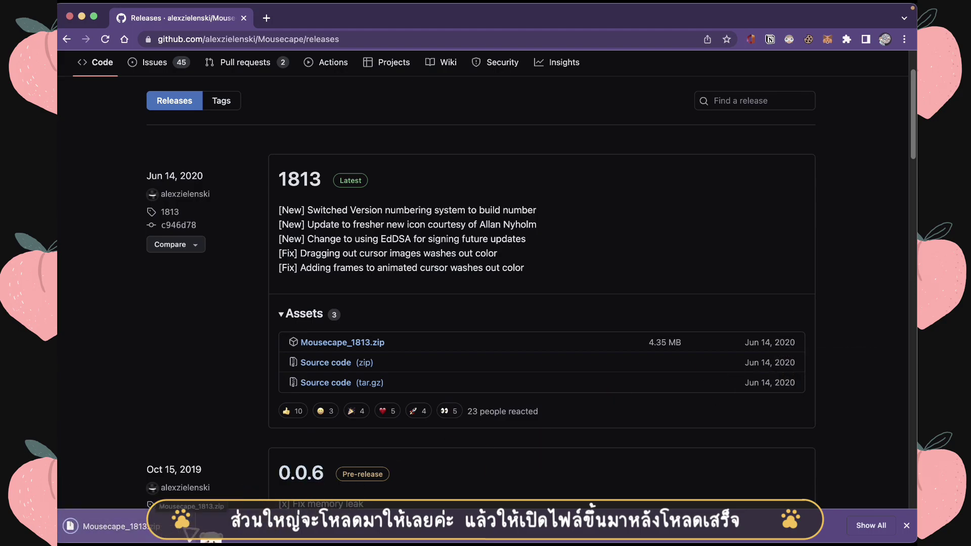
Extract Mousecape_1813.zip and try launching the Mousecape app from Downloads.
left_click(148, 528)
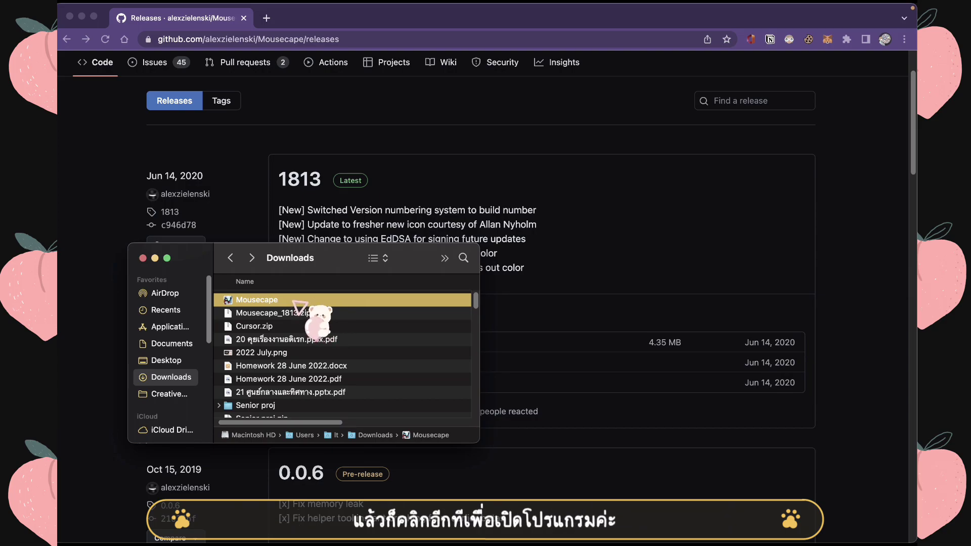
double_click(277, 302)
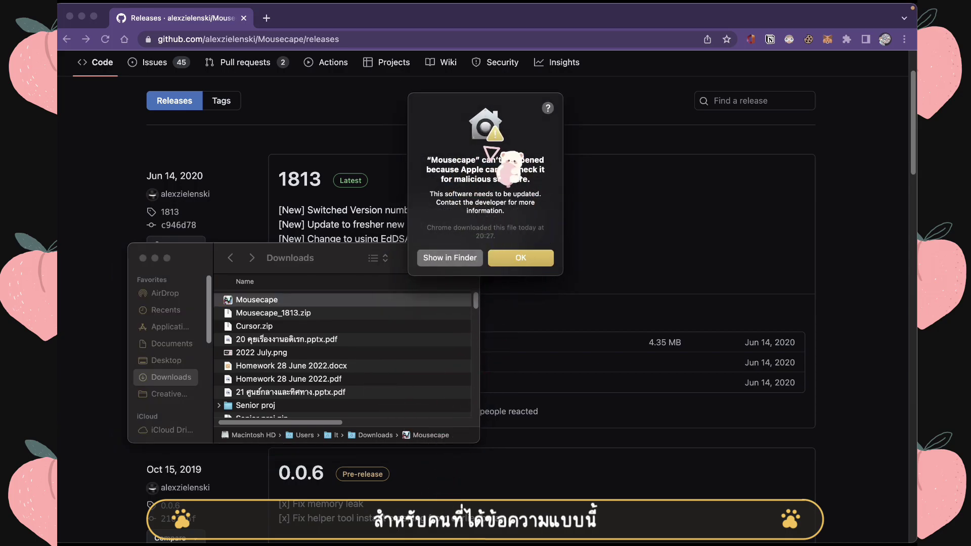
Open the Security & Privacy pane in System Preferences.
mouse_move(409, 537)
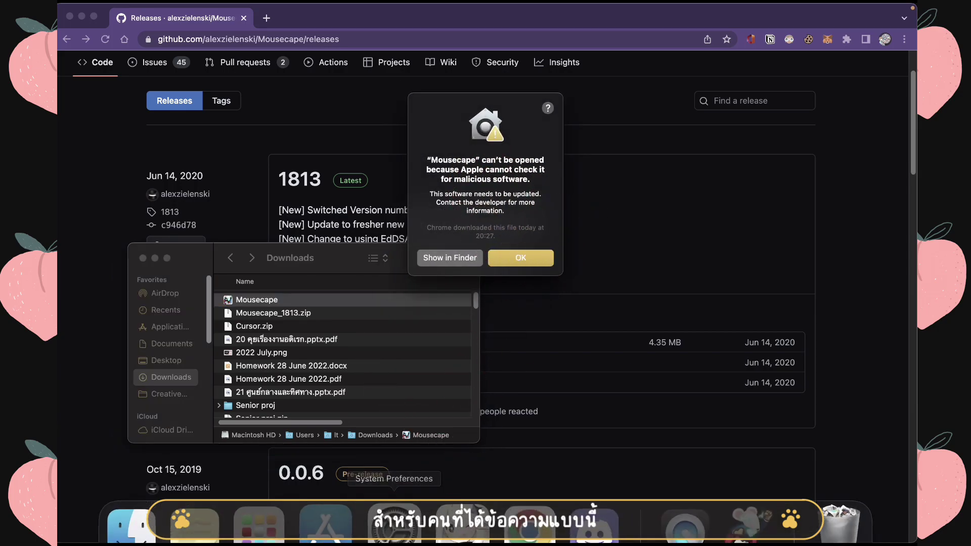
left_click(405, 506)
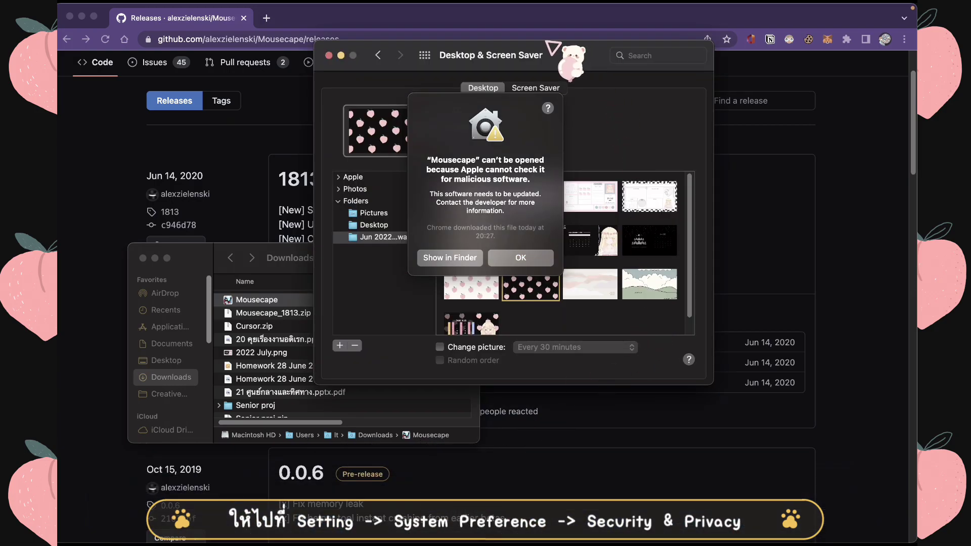
left_click(423, 56)
left_click_drag(461, 51, 654, 68)
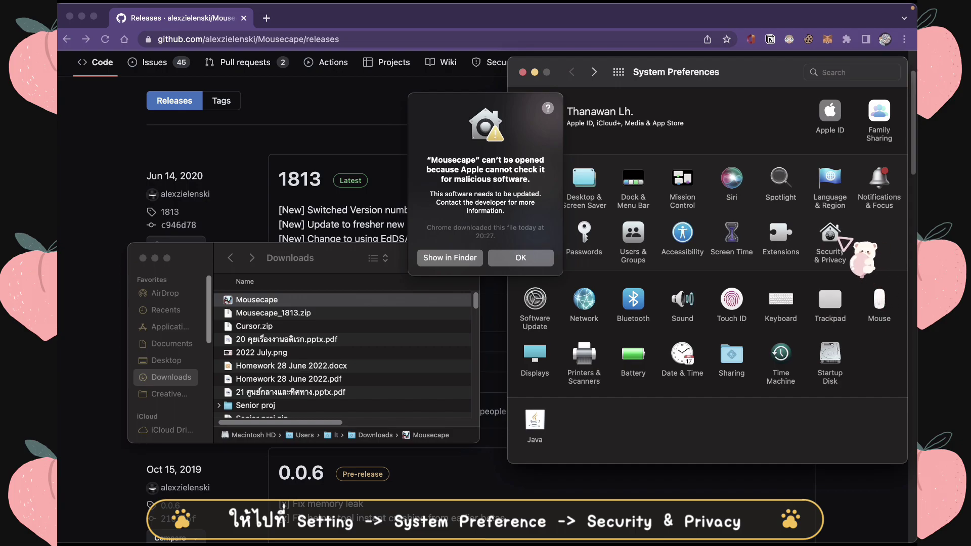
left_click(828, 233)
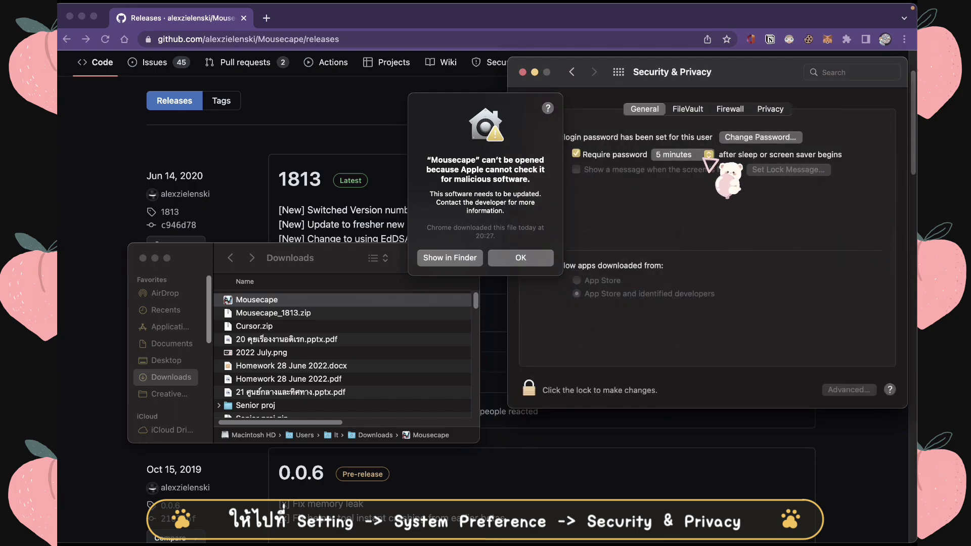
Dismiss the warning and allow the blocked Mousecape app with Open Anyway.
left_click_drag(697, 74, 708, 71)
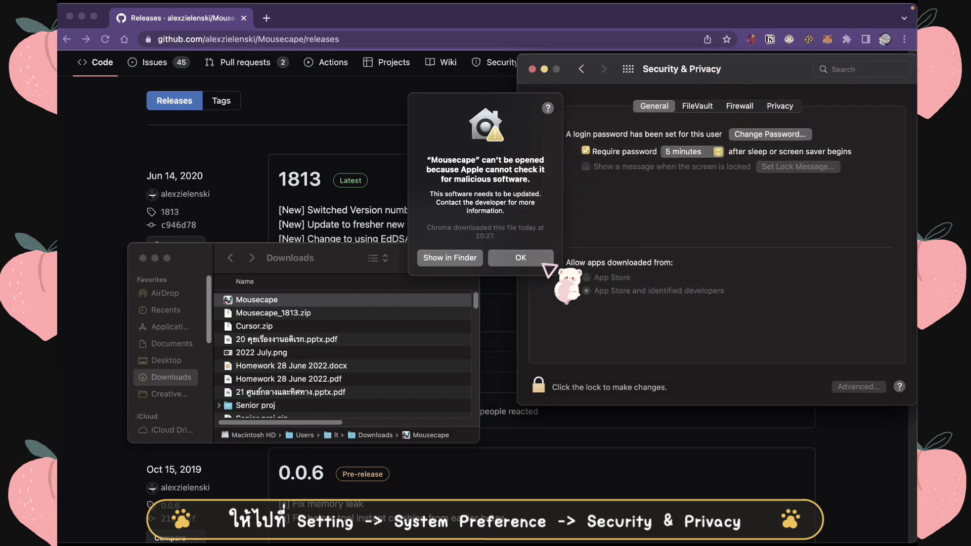
left_click(540, 259)
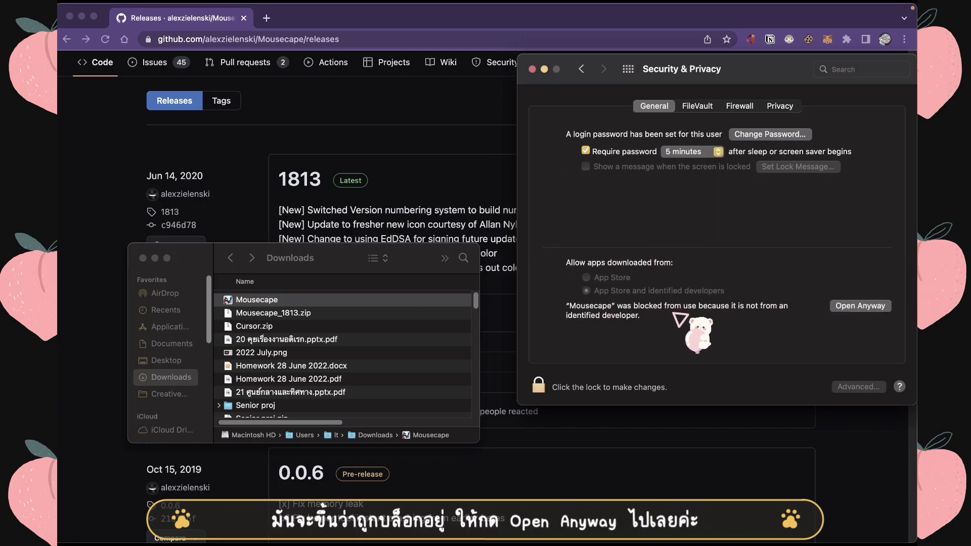
left_click(867, 309)
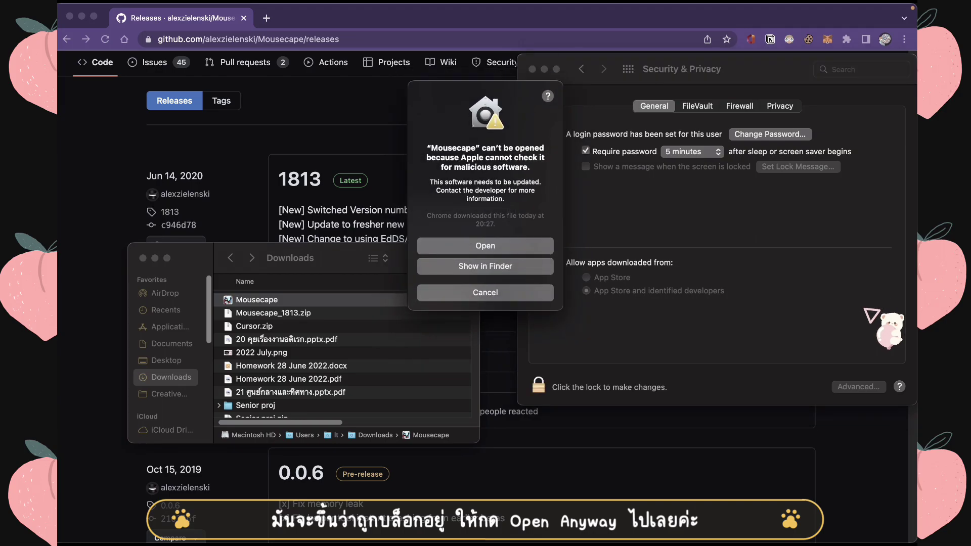
Confirm opening Mousecape and look over the actions for the Anya and Bear capes.
left_click(544, 248)
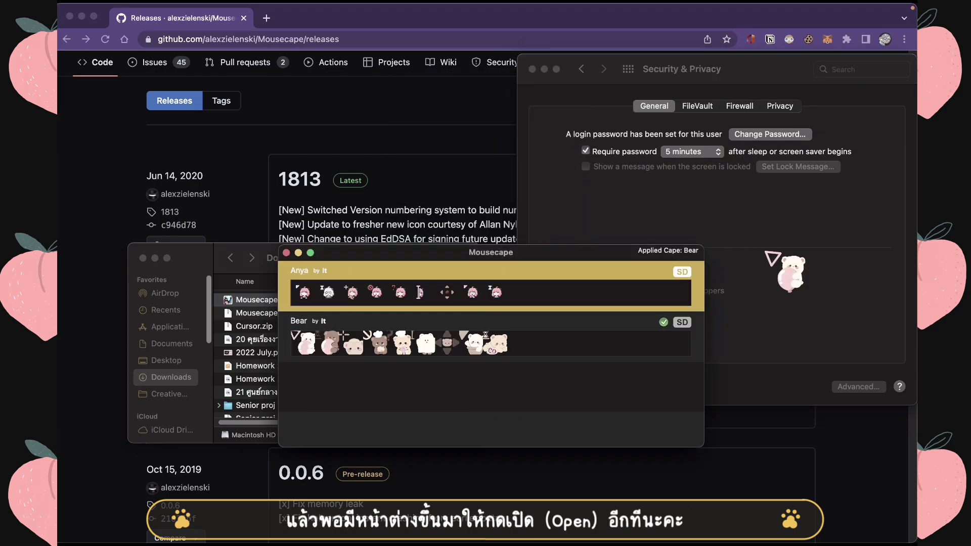
left_click_drag(494, 255, 551, 163)
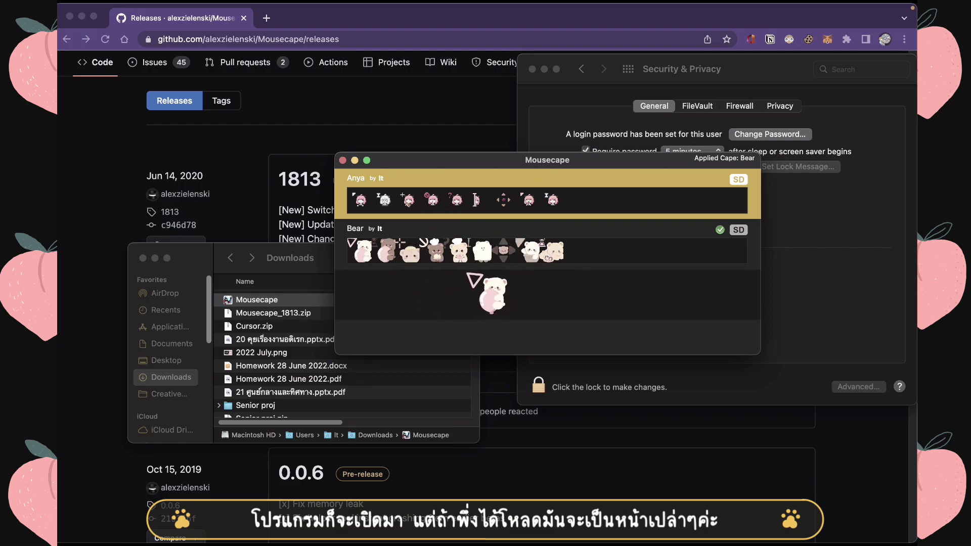
right_click(381, 290)
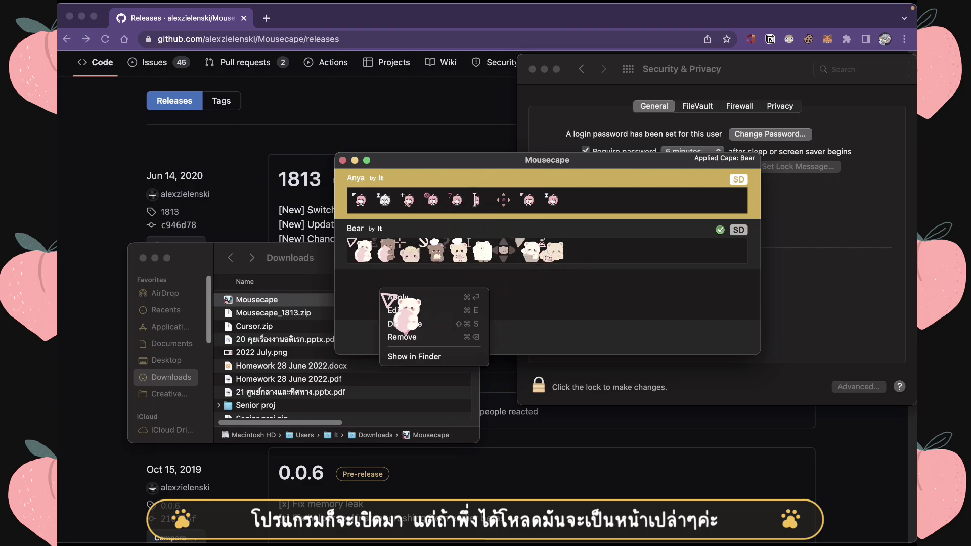
left_click(476, 277)
Create a new blank cape from the File menu.
mouse_move(212, 10)
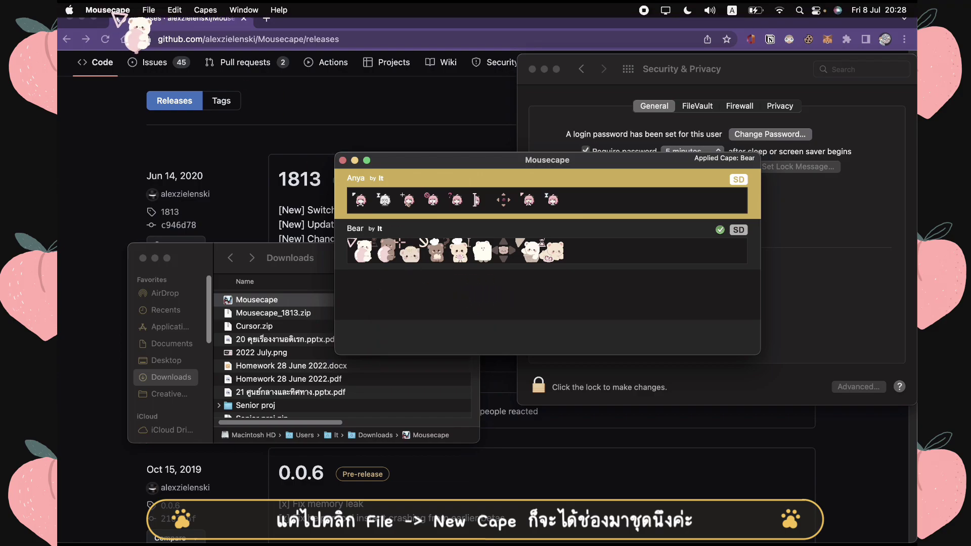
left_click(152, 10)
mouse_move(175, 10)
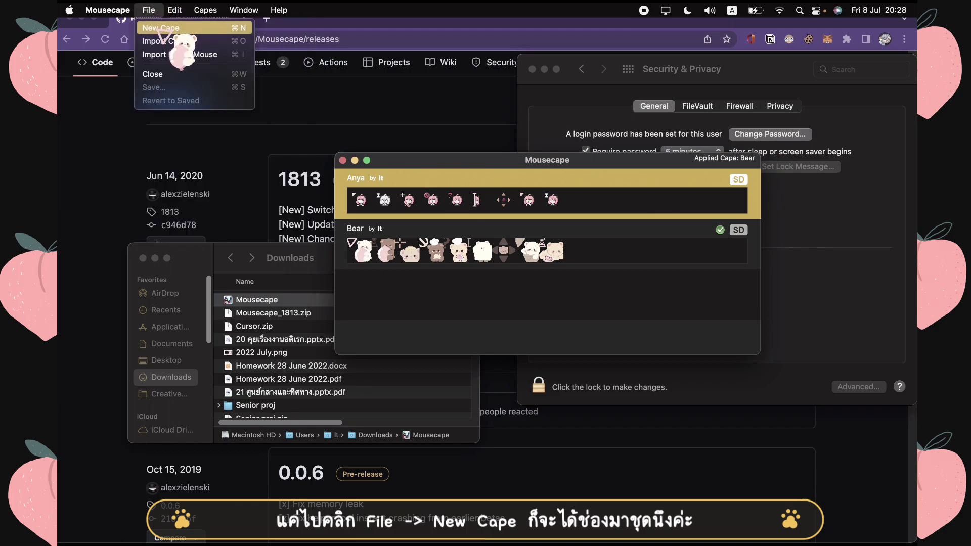
left_click(160, 28)
Open the new Unnamed cape in the cape editor.
left_click(519, 295)
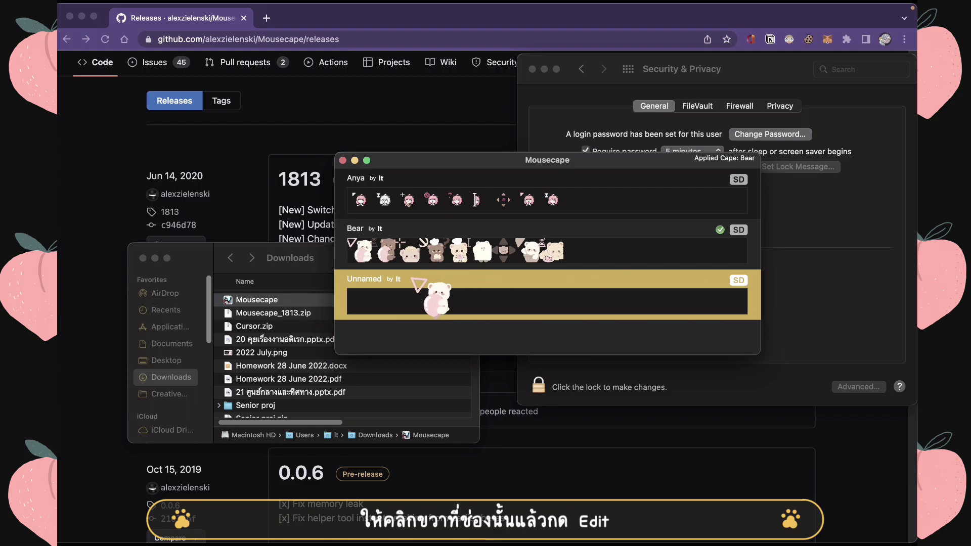
right_click(415, 279)
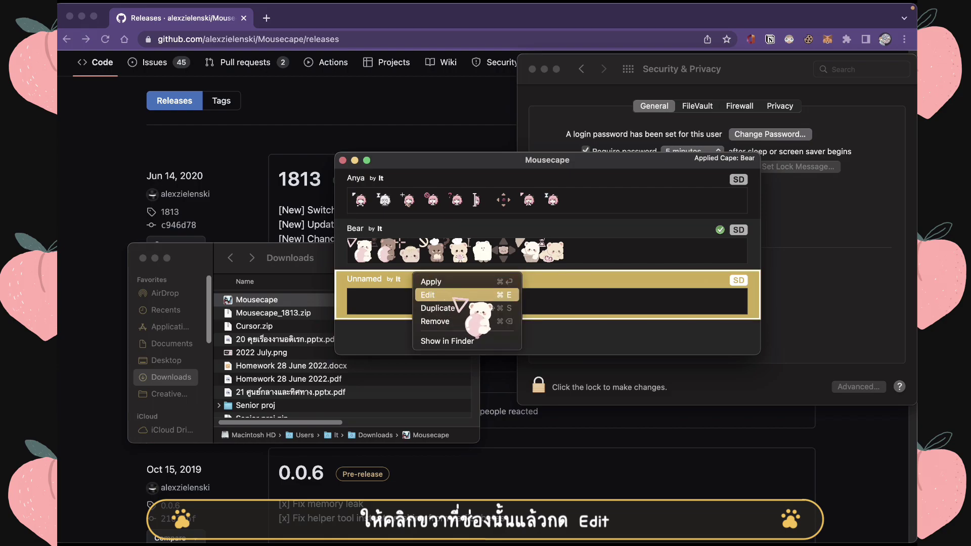
left_click(512, 296)
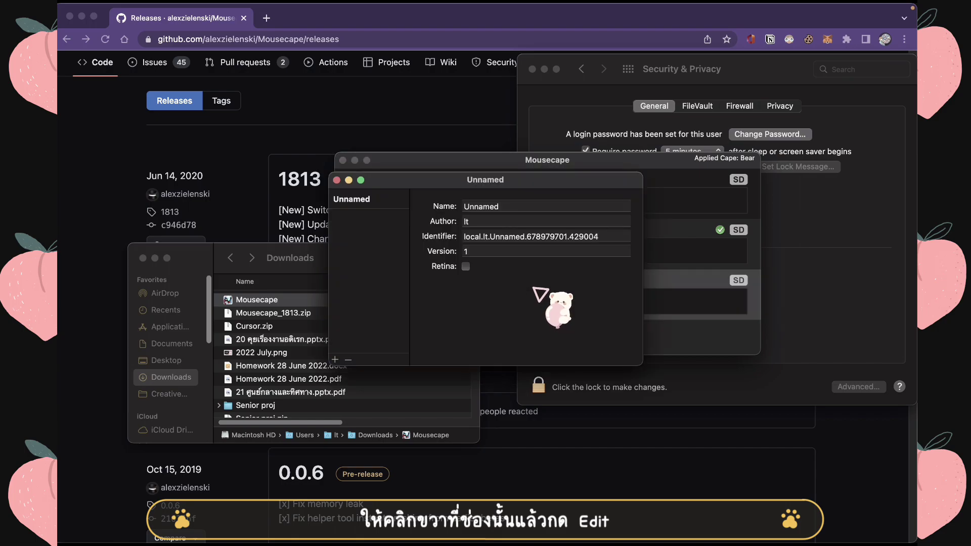
left_click_drag(561, 138, 614, 111)
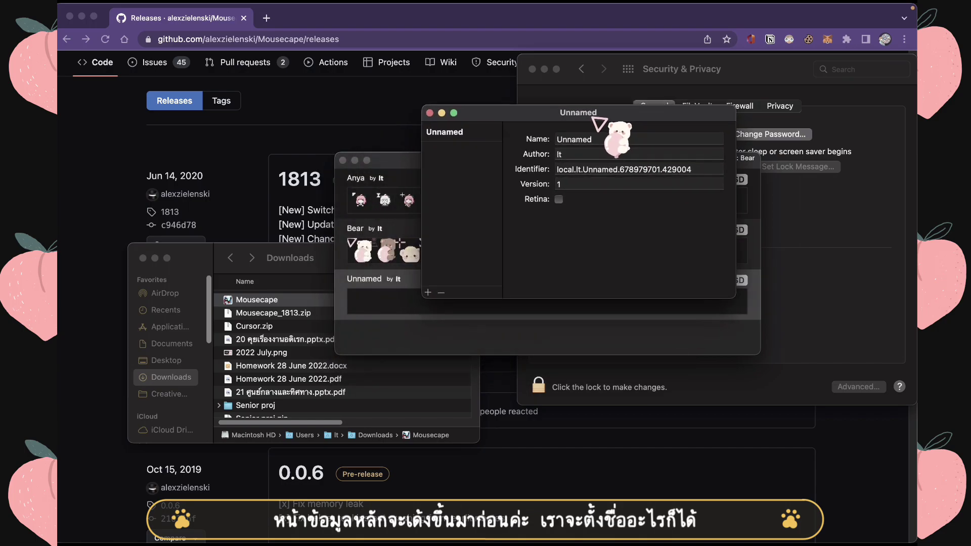
Replace the cape name Unnamed with Star.
double_click(602, 144)
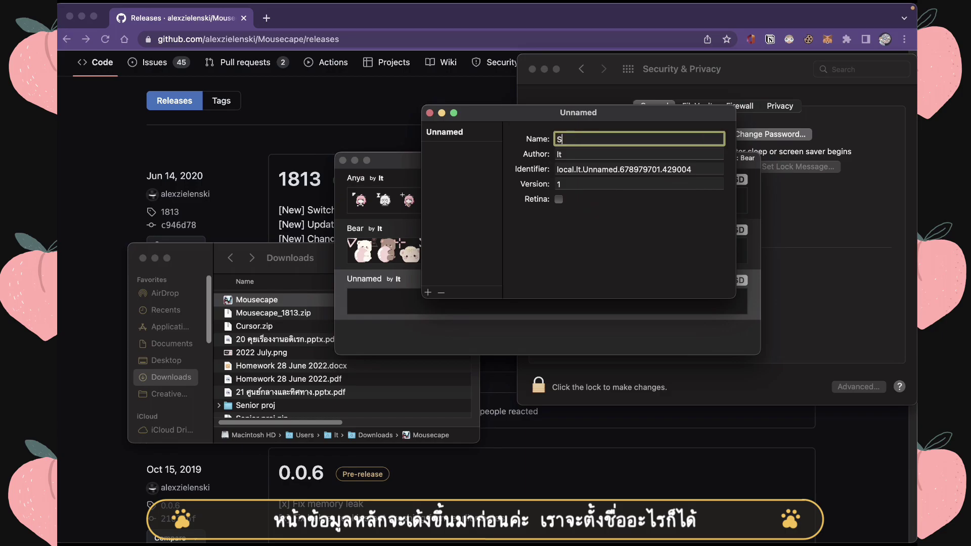
key("BackSpace")
key("BackSpace")
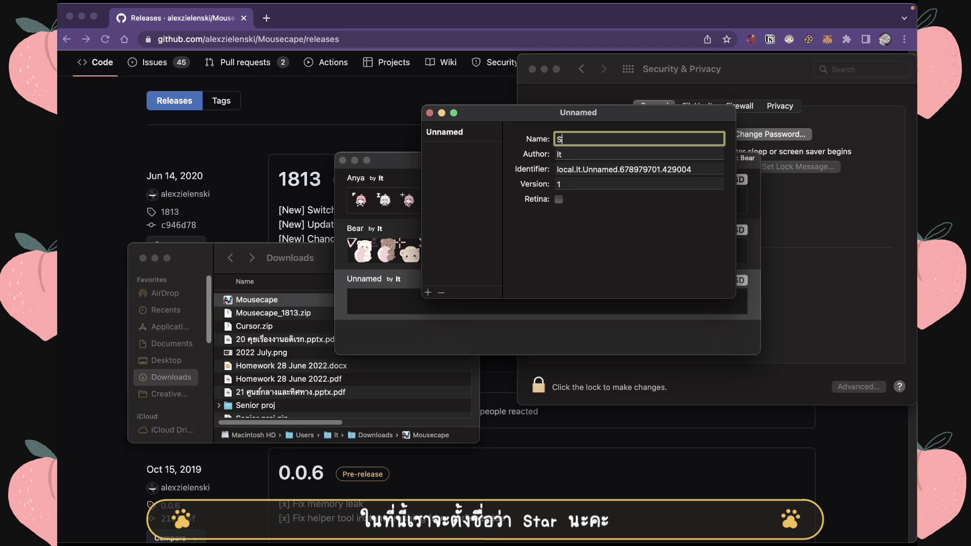
type("tar")
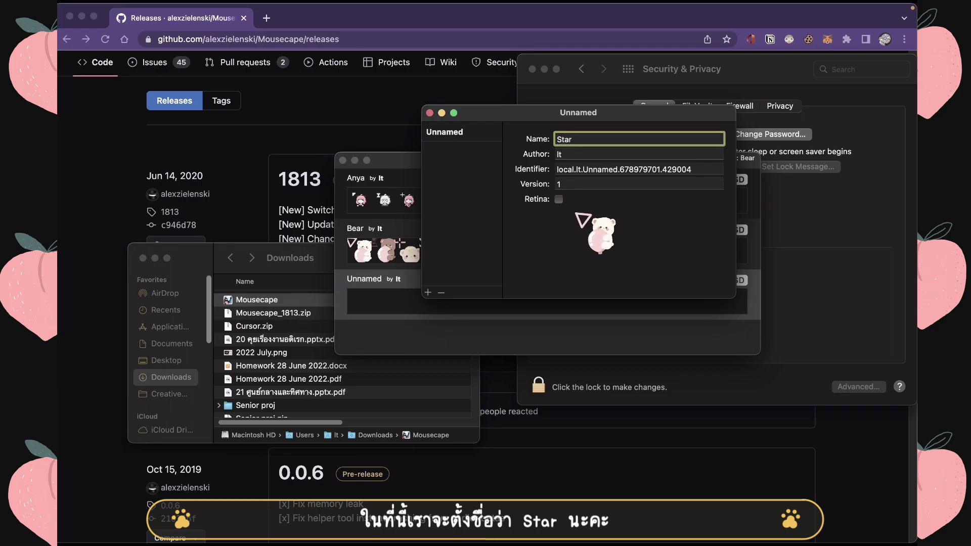
key("Return")
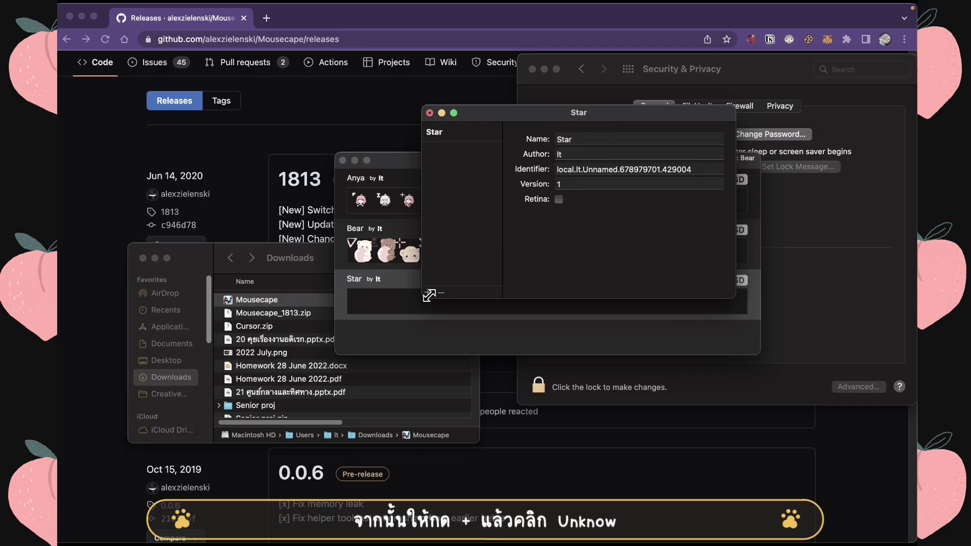
Add an Unknown cursor to the Star cape and change its Type to Arrow.
left_click(428, 293)
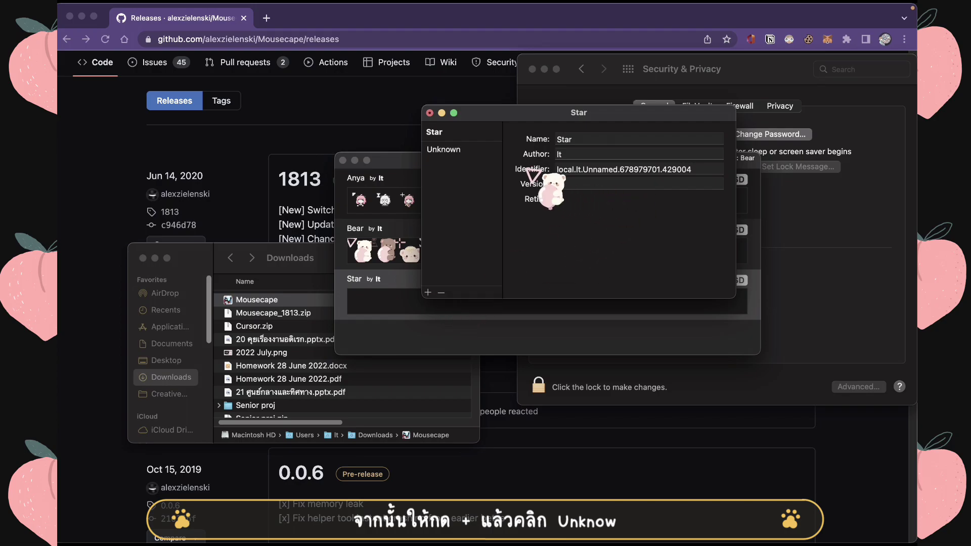
left_click(460, 150)
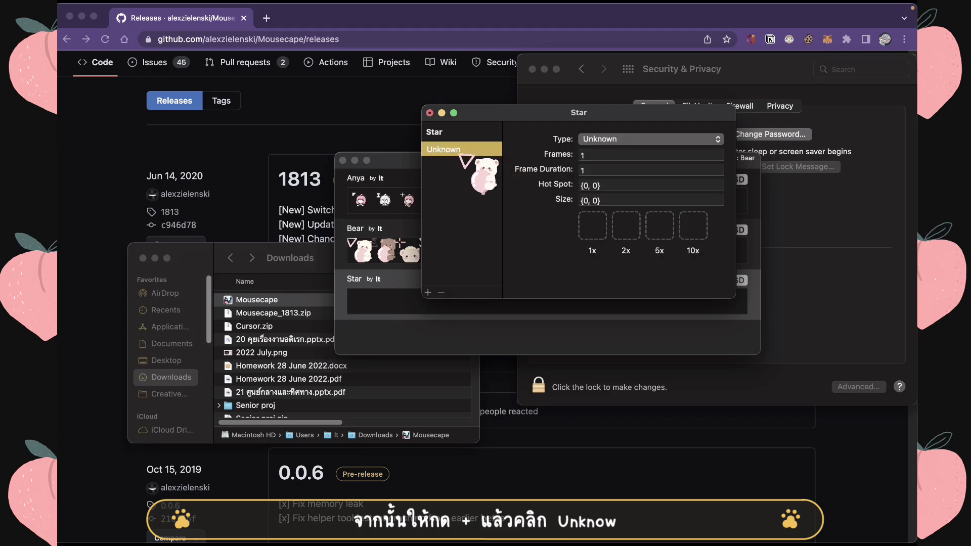
left_click(608, 141)
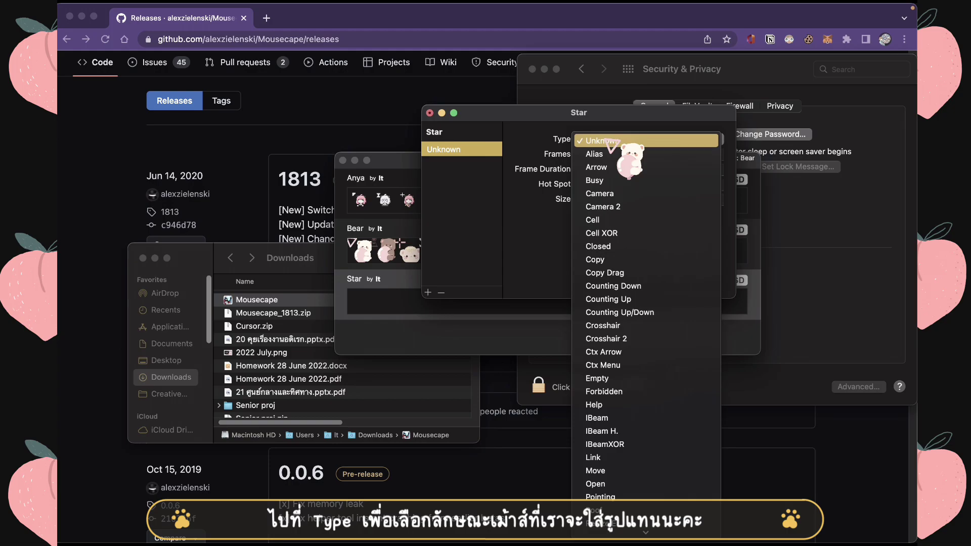
scroll(617, 147, "down", 4)
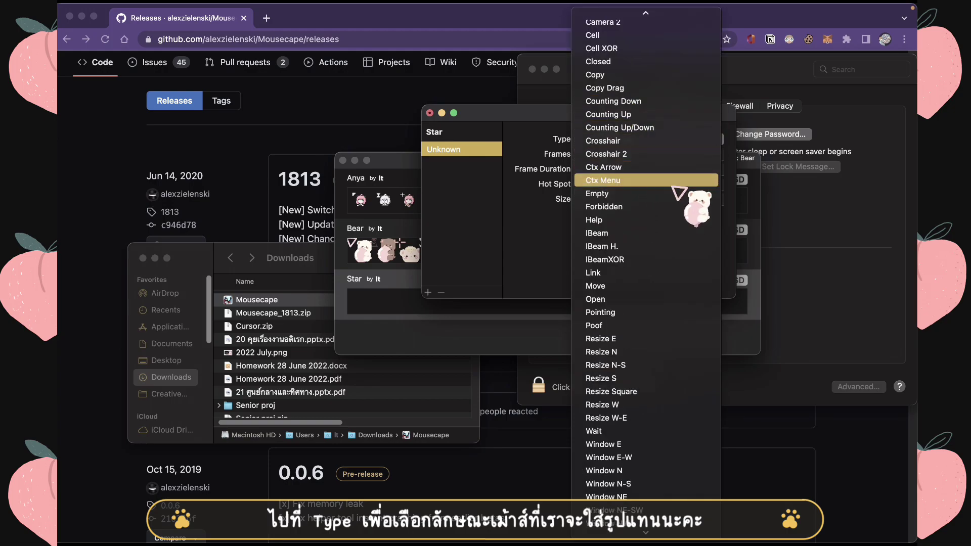
scroll(683, 187, "up", 3)
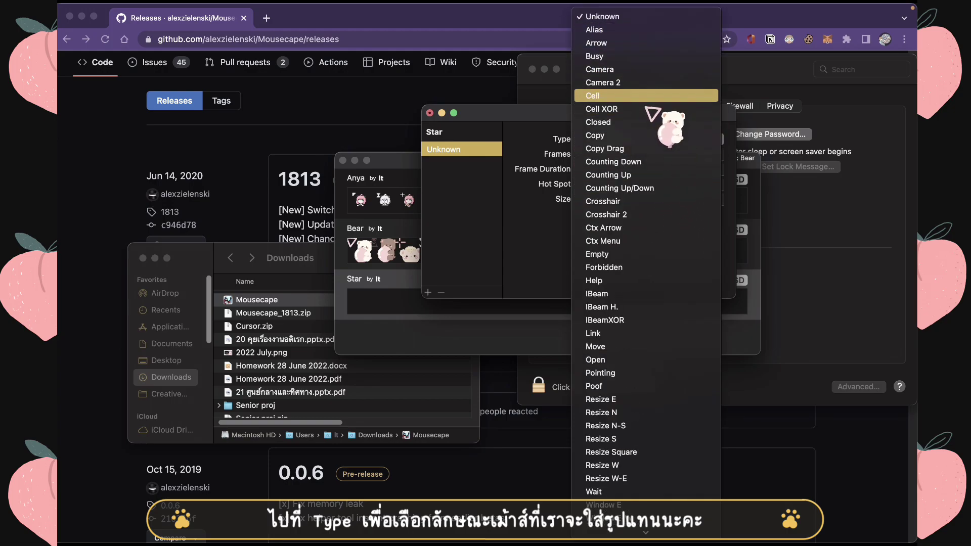
scroll(648, 233, "down", 3)
scroll(652, 202, "up", 3)
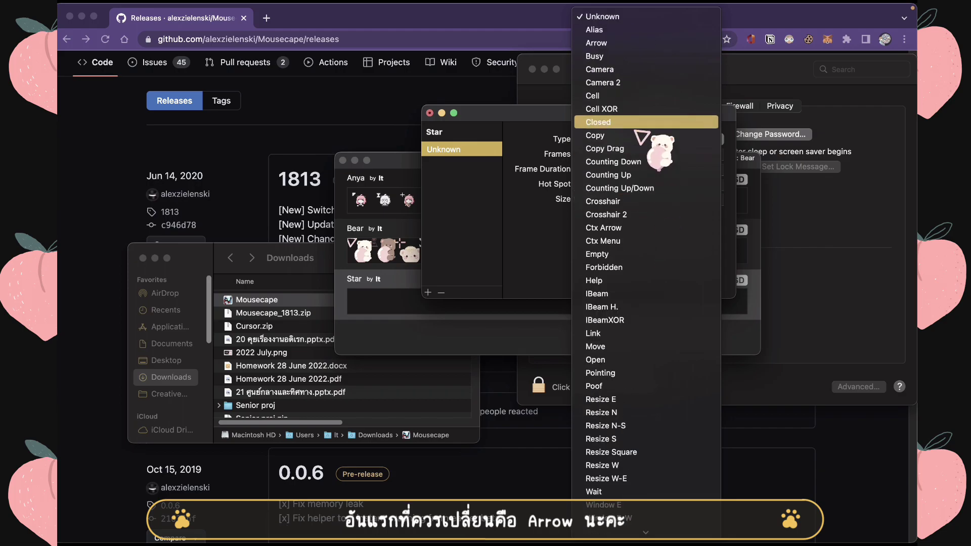
left_click(613, 43)
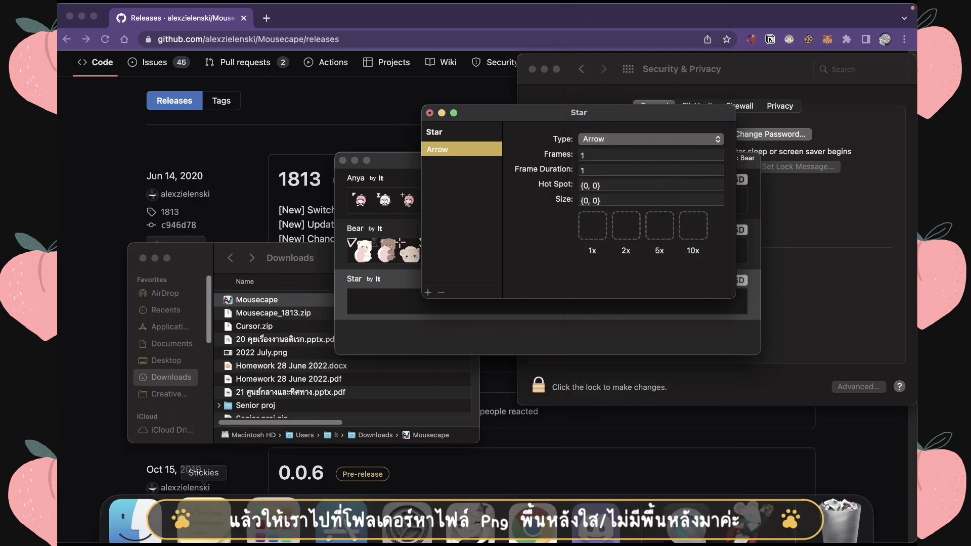
Open the PNG folder from Finder's Dock menu and place it beside the Star editor.
right_click(141, 501)
left_click(187, 254)
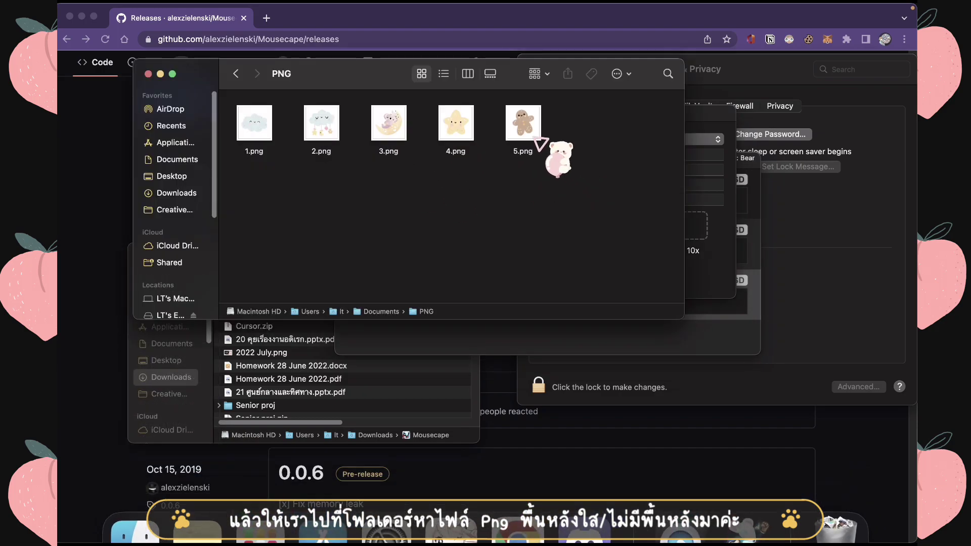
left_click_drag(392, 72, 594, 311)
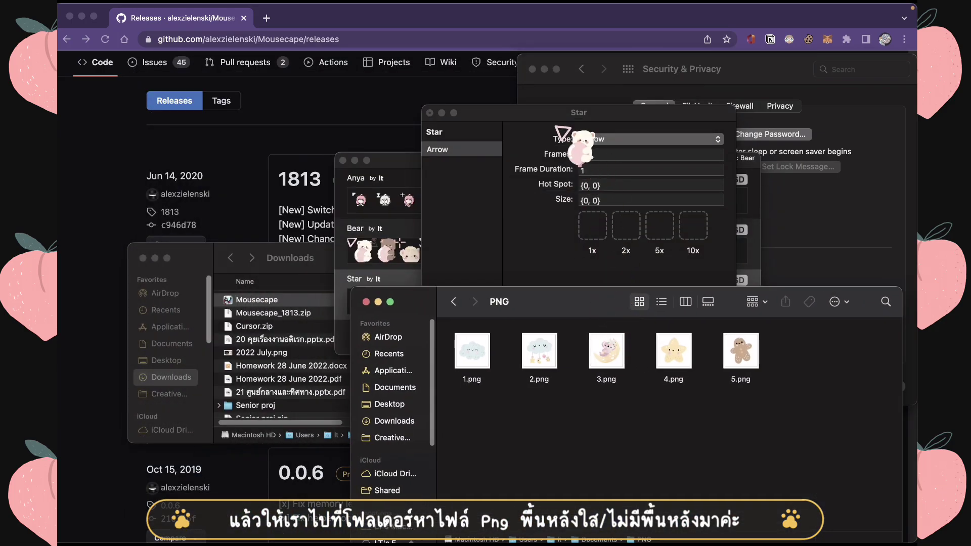
left_click_drag(556, 113, 595, 83)
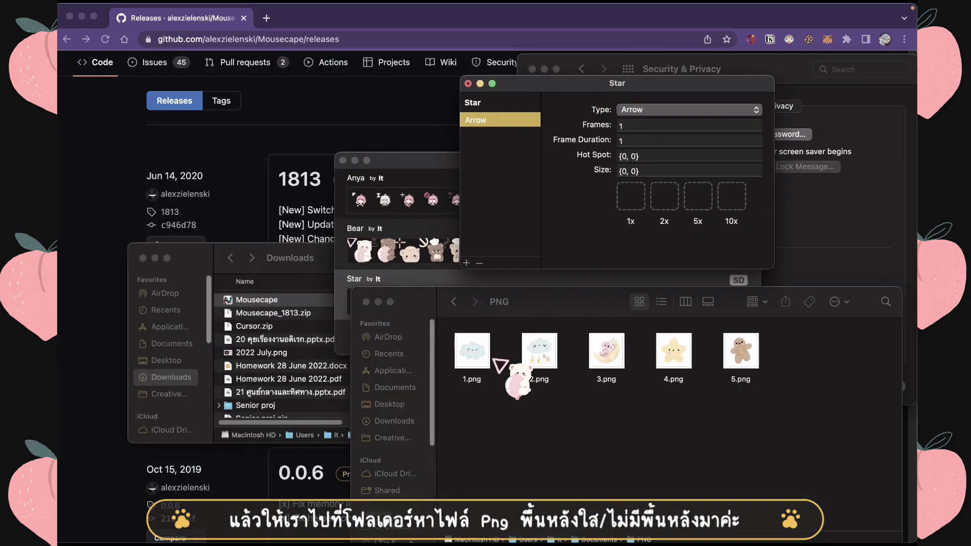
Drag the cloud image 1.png into the Arrow cursor's 10x slot.
left_click(503, 403)
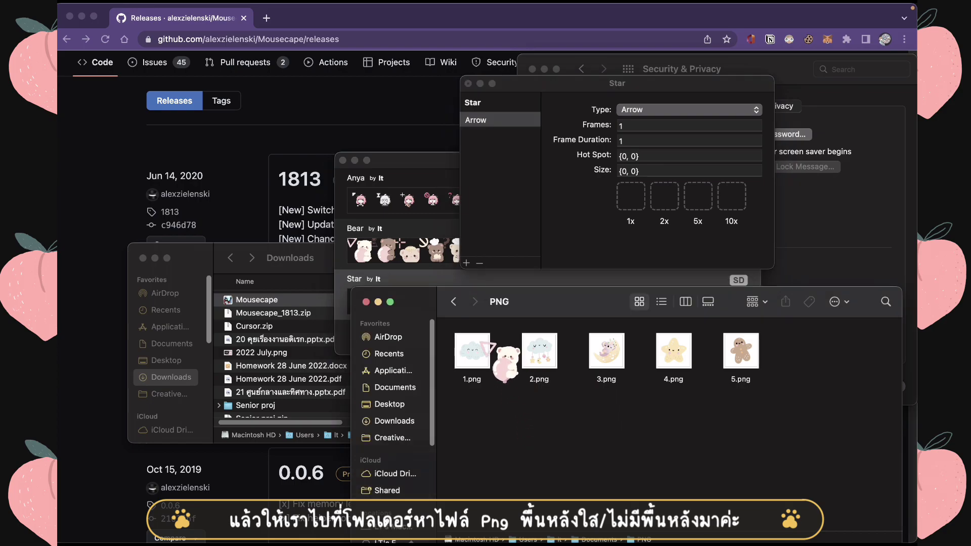
left_click_drag(480, 349, 713, 207)
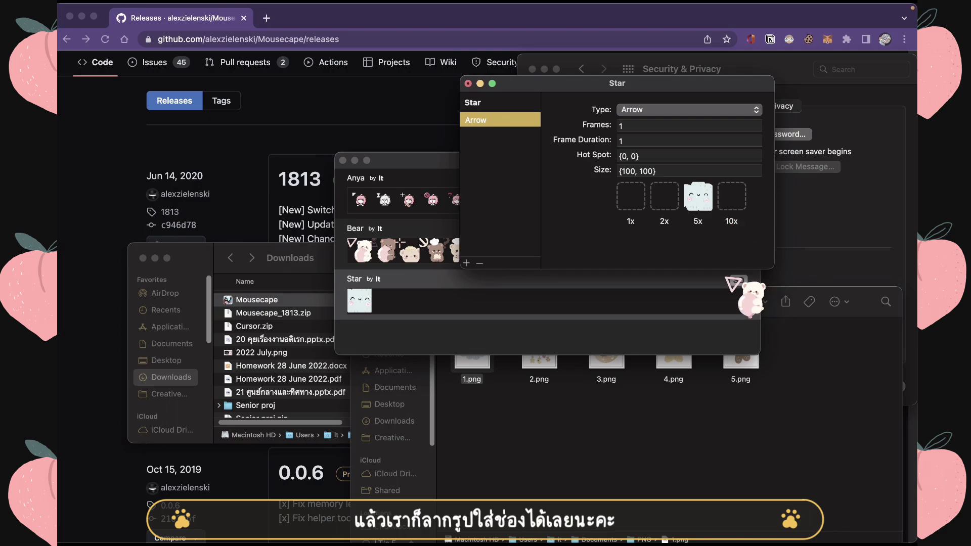
left_click(506, 362)
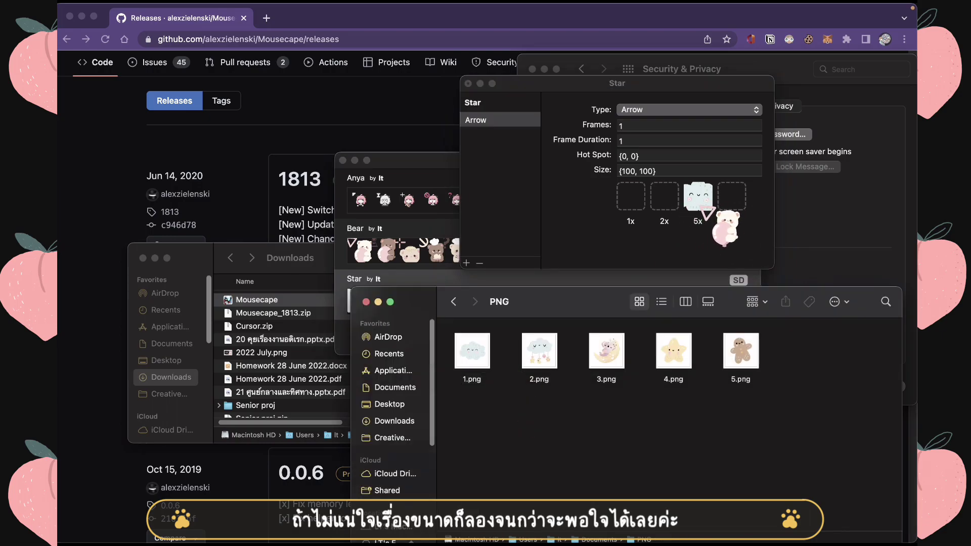
left_click(657, 220)
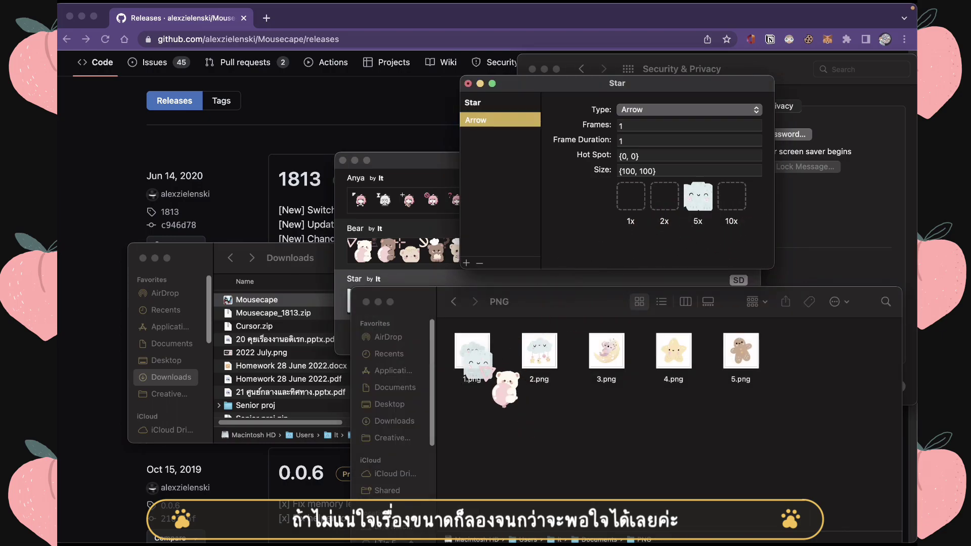
left_click_drag(473, 354, 735, 200)
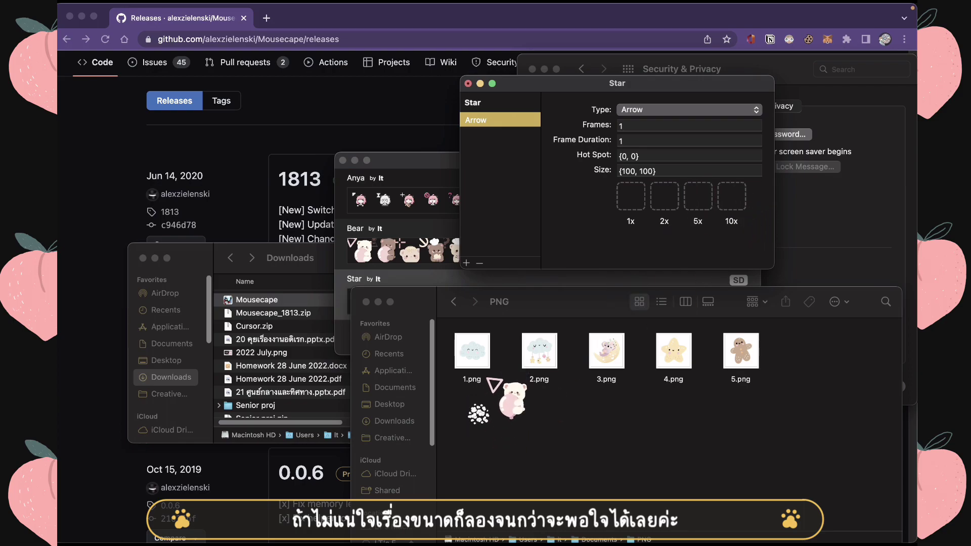
left_click_drag(472, 354, 736, 202)
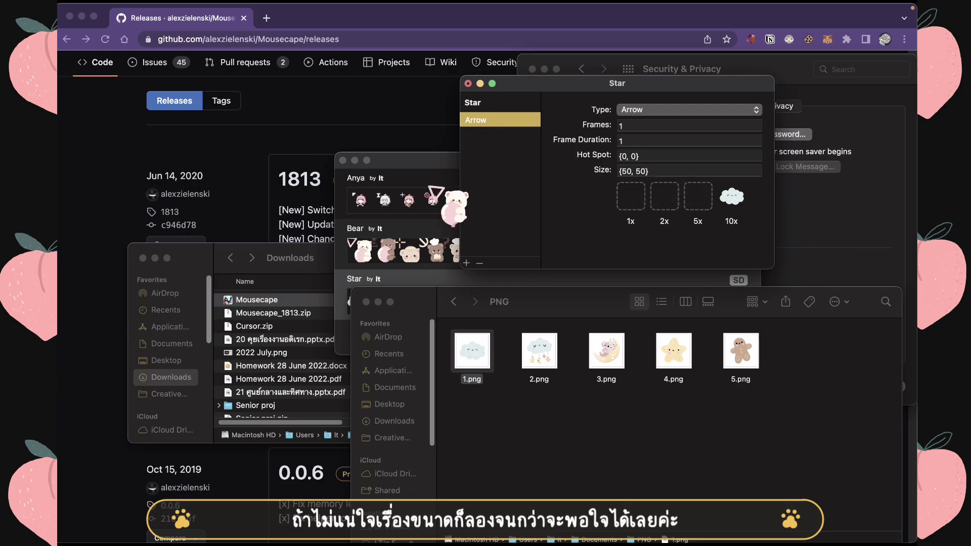
double_click(443, 161)
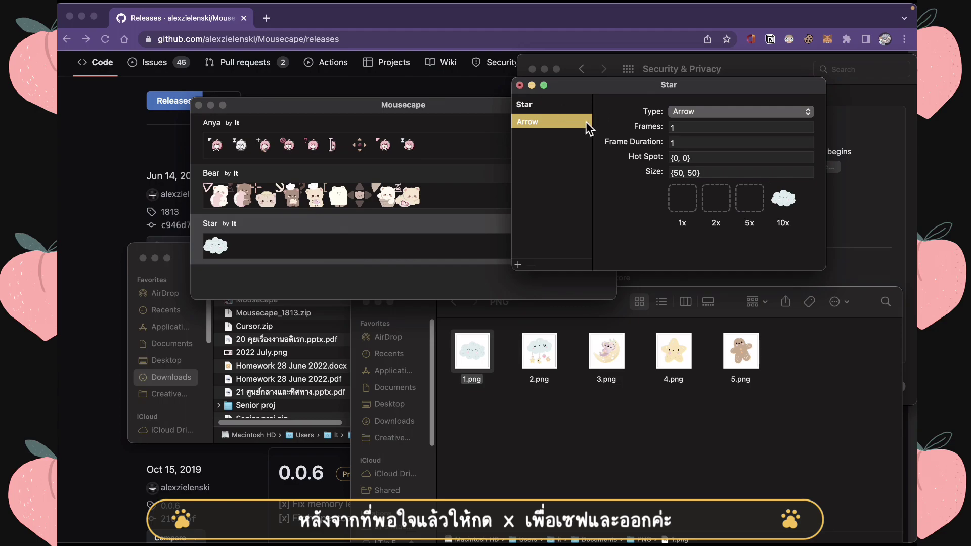
Save the Star cape and apply it in place of Bear.
left_click(520, 86)
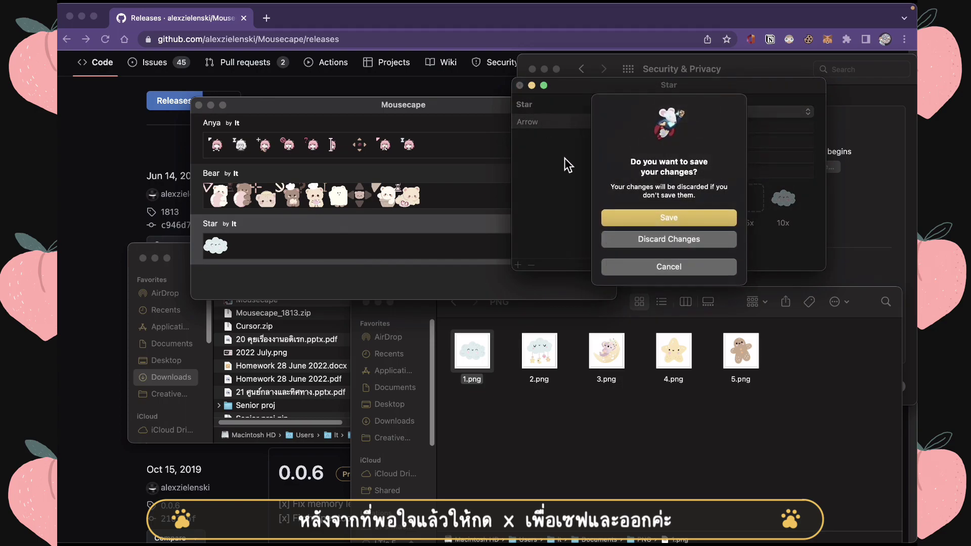
left_click(675, 218)
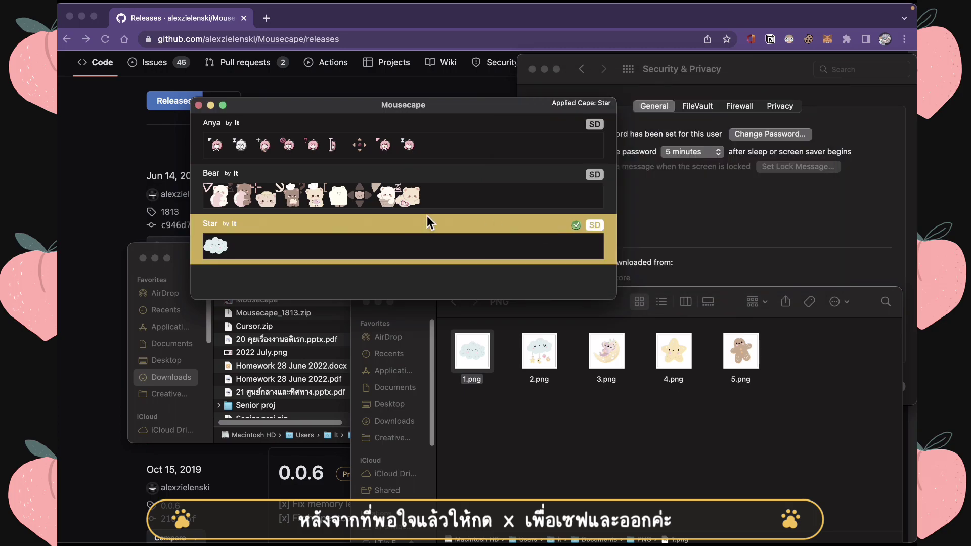
double_click(433, 180)
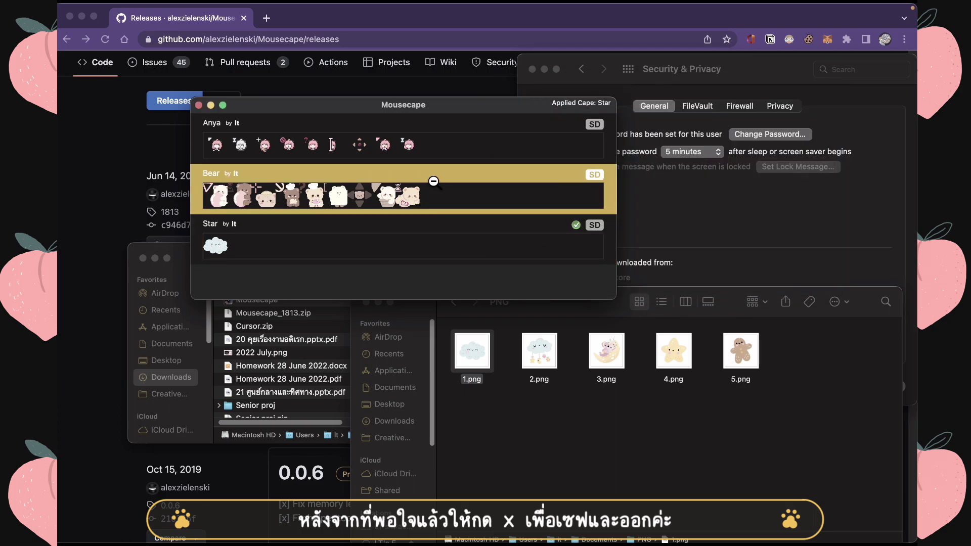
right_click(468, 236)
left_click(467, 250)
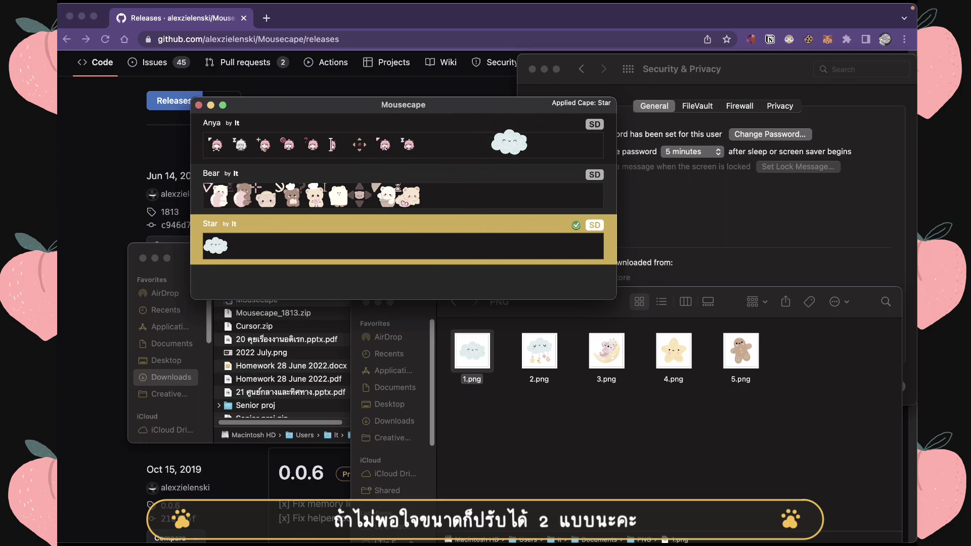
Reopen Star in the editor with the Arrow cursor's settings shown.
right_click(521, 244)
left_click(543, 241)
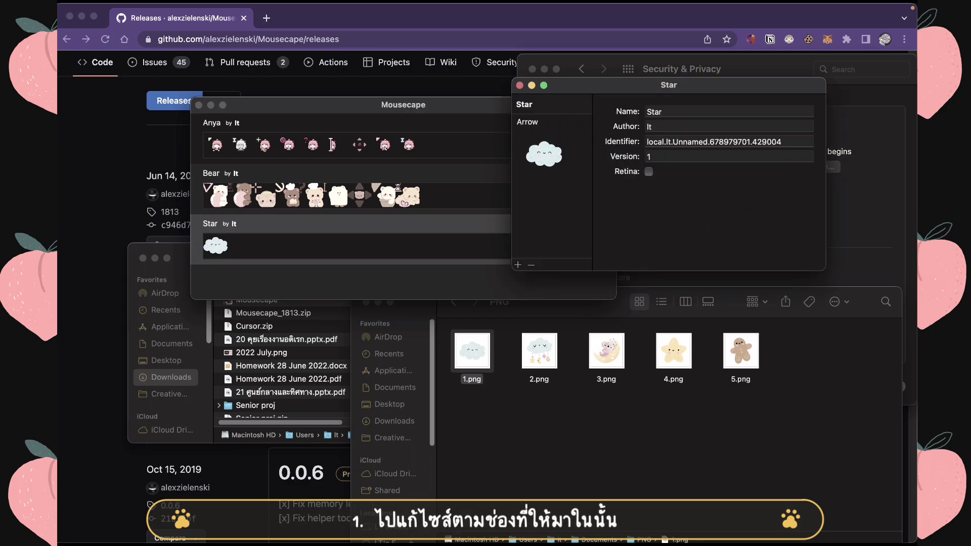
left_click(549, 124)
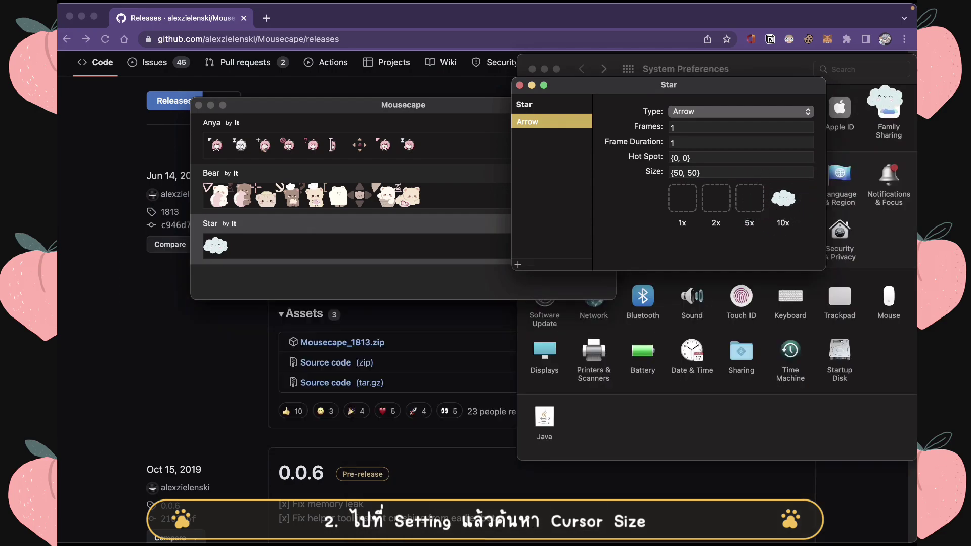
Search System Preferences for 'curso', test the Pointer size slider, then return to all panes.
left_click(738, 328)
type("cy")
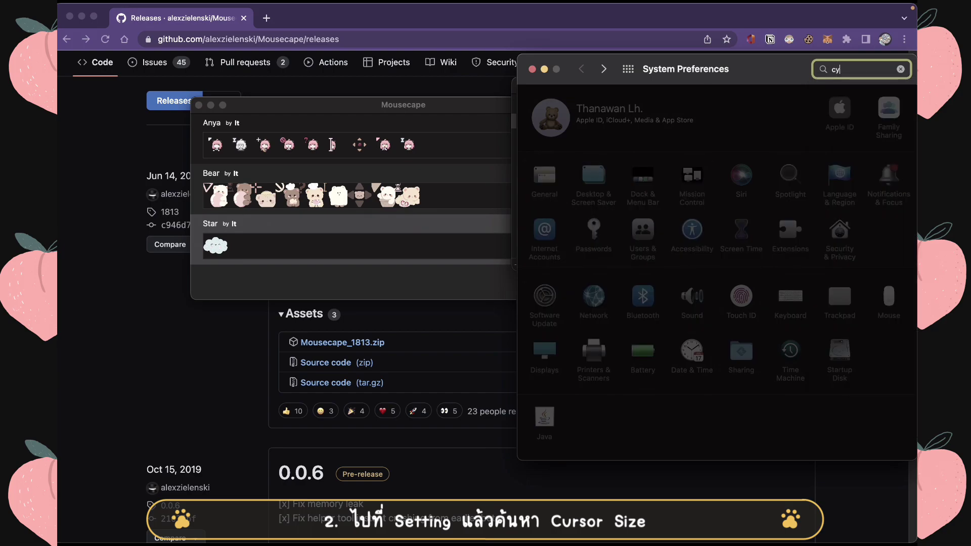
key("BackSpace")
type("ursor")
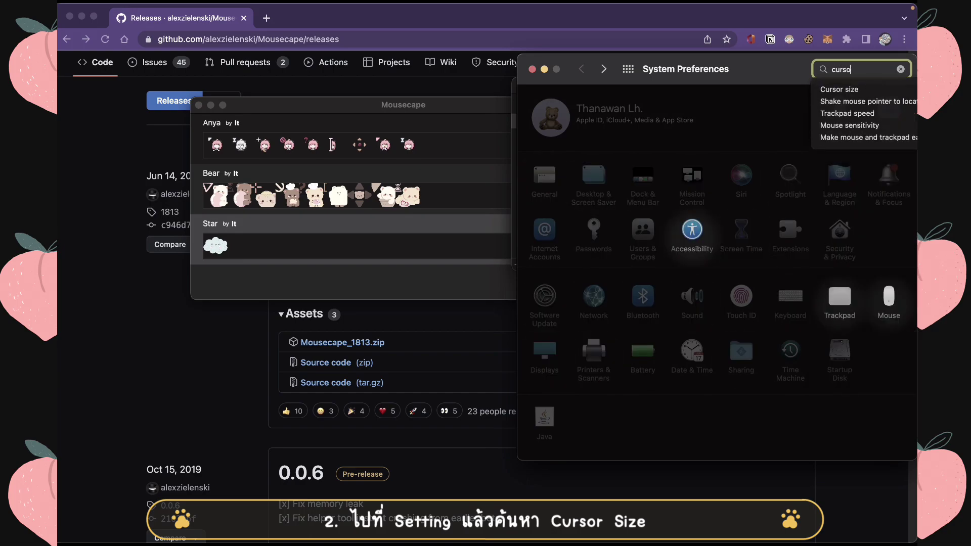
left_click(866, 91)
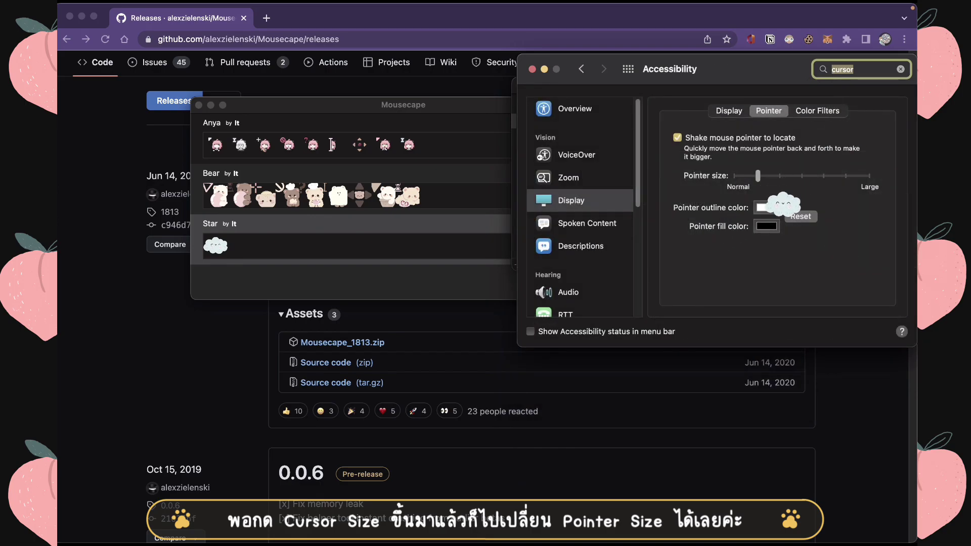
mouse_move(758, 175)
left_mouse_down()
mouse_move(840, 175)
mouse_move(758, 175)
left_mouse_up()
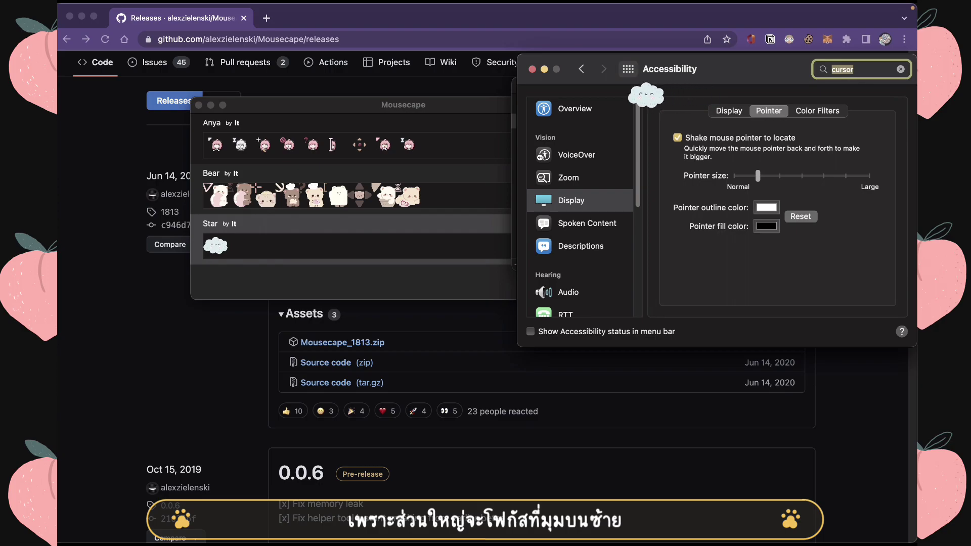
left_click(628, 69)
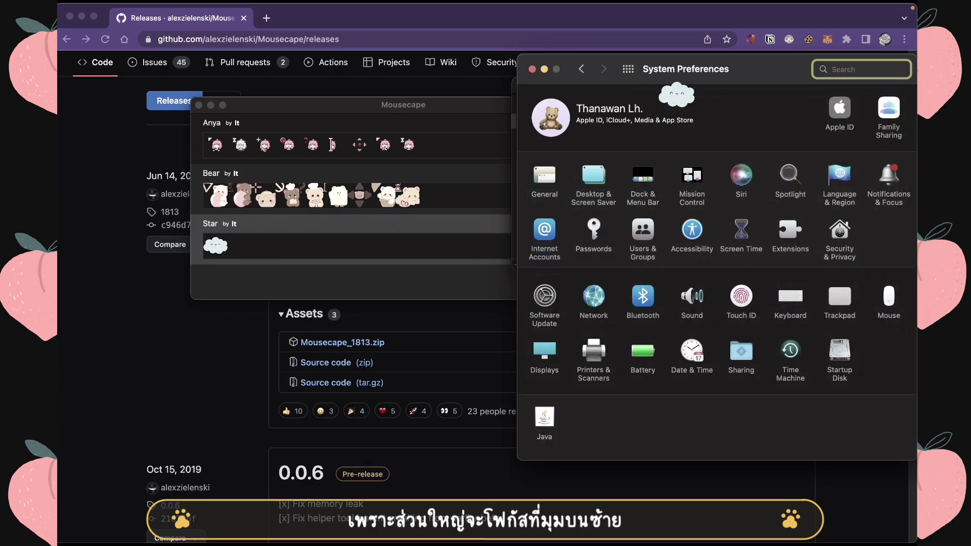
Apply Star, reopen its editor, and review the Arrow cursor's settings.
double_click(453, 245)
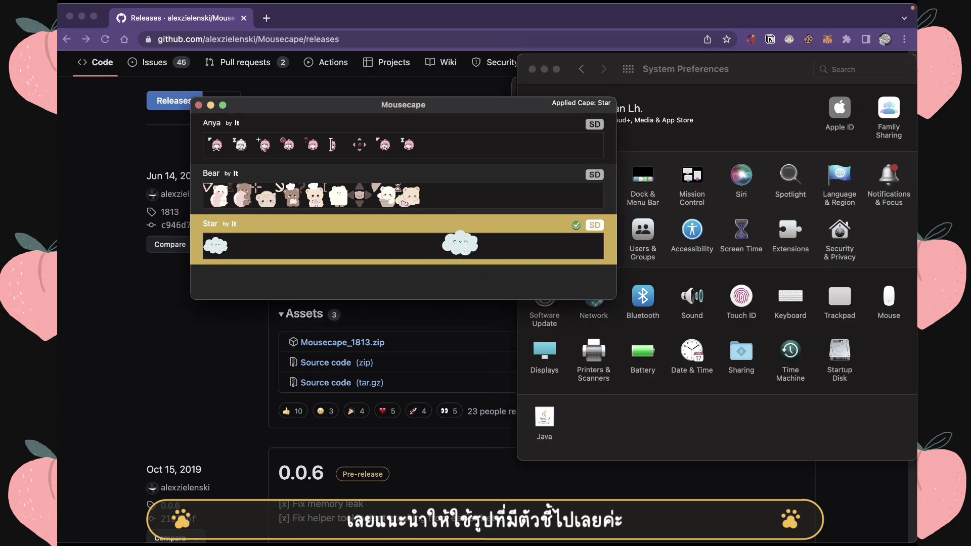
right_click(459, 243)
left_click(463, 241)
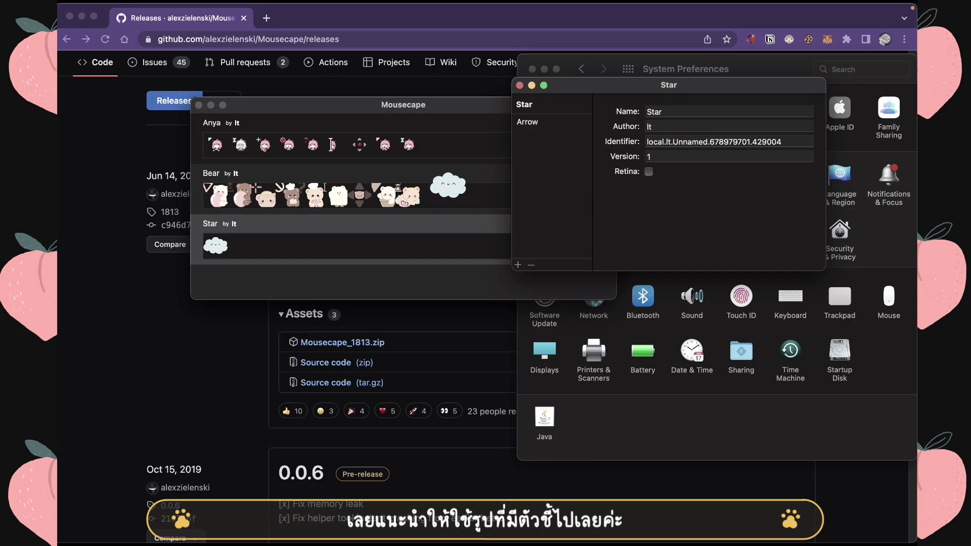
left_click(447, 186)
left_click(718, 208)
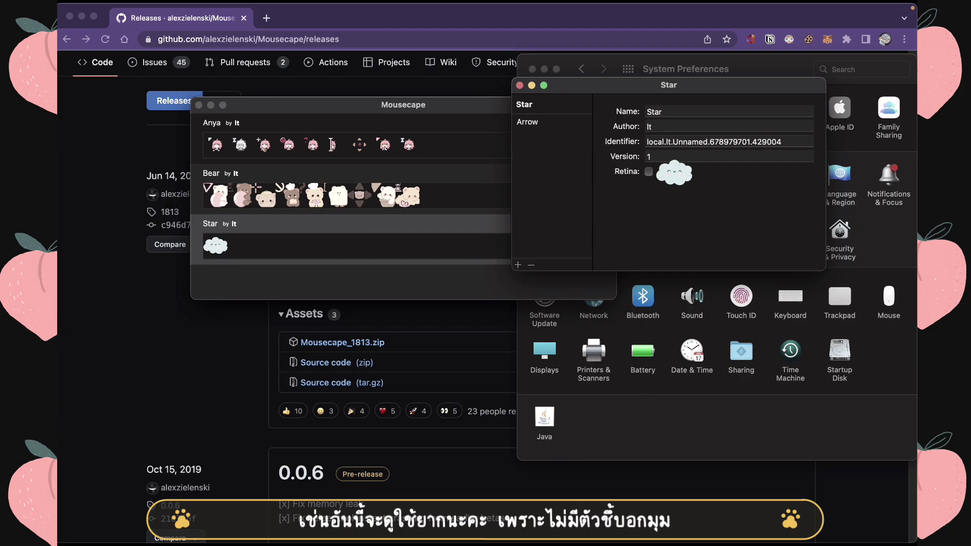
double_click(423, 208)
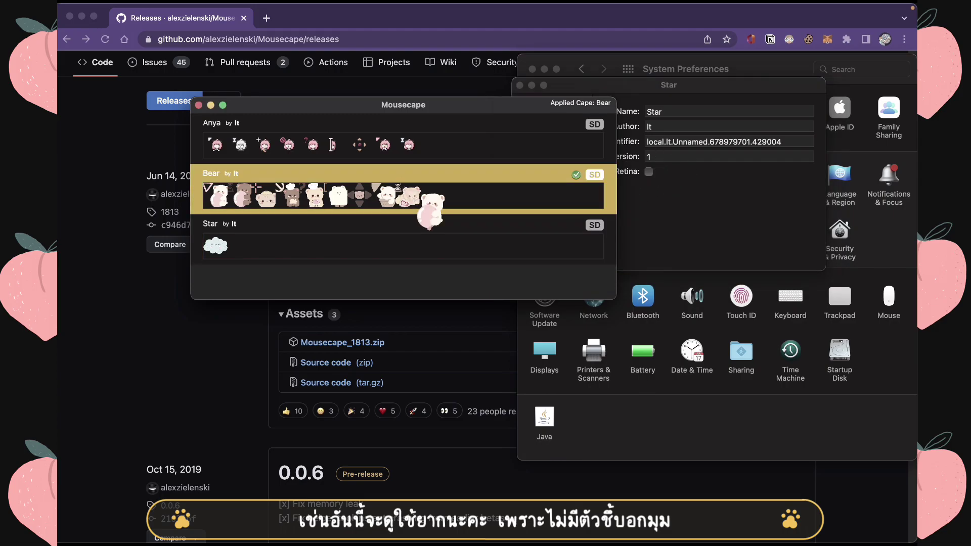
left_click(657, 173)
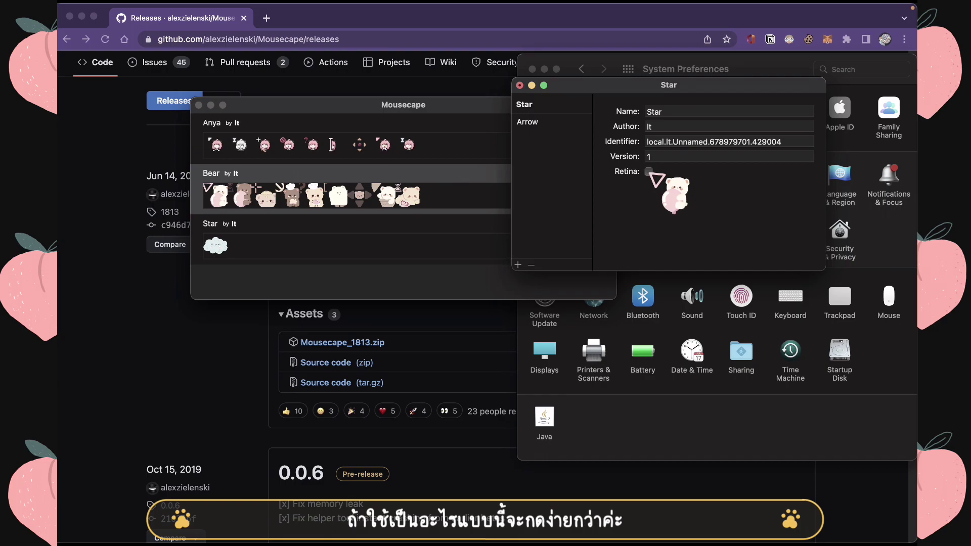
left_click(566, 122)
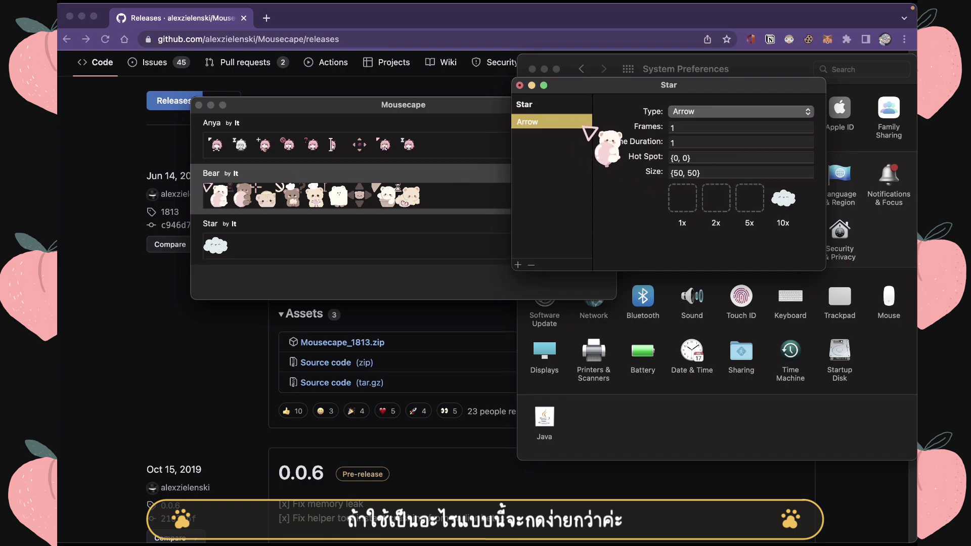
left_click_drag(610, 101, 513, 143)
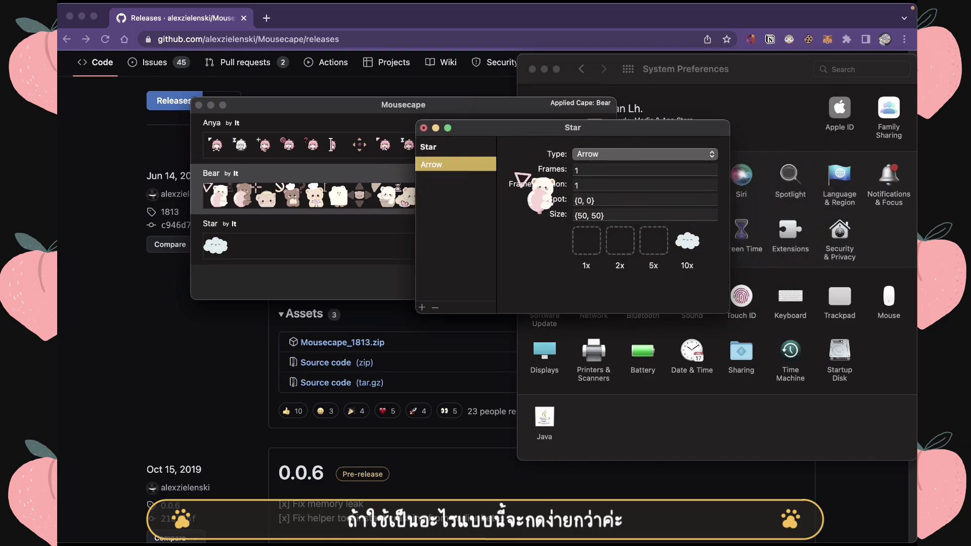
Close the Star editor saving its changes, then reapply the Bear cape.
left_click(423, 128)
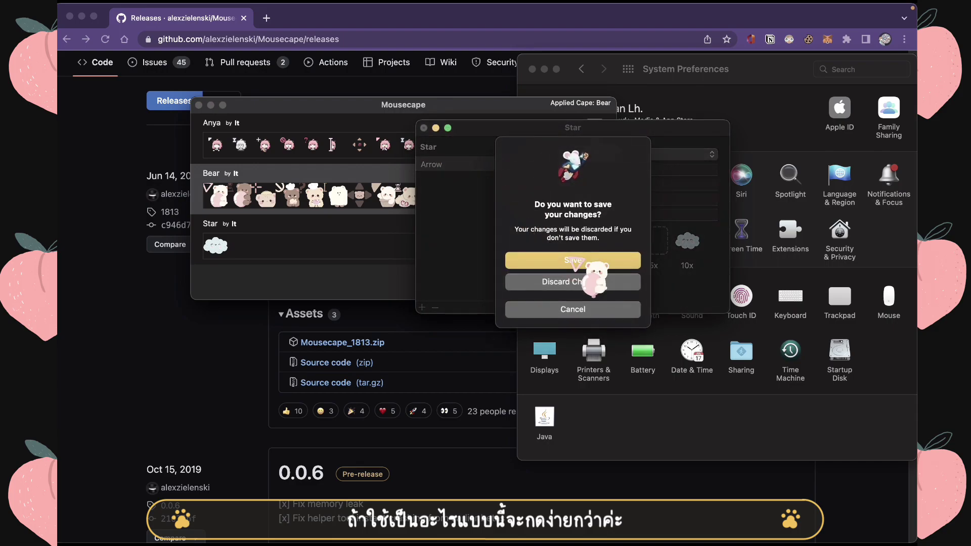
left_click(520, 256)
left_click(399, 225)
left_click(494, 137)
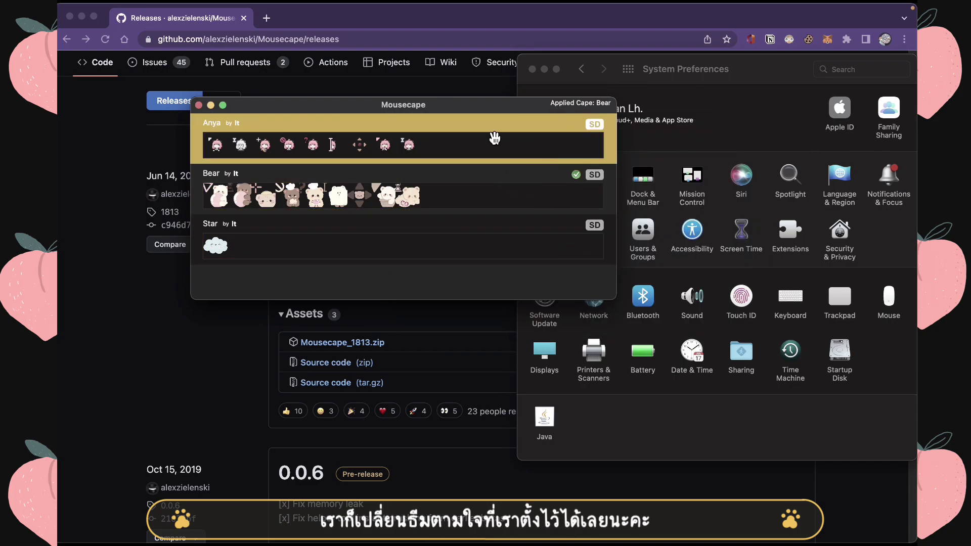
left_click(712, 140)
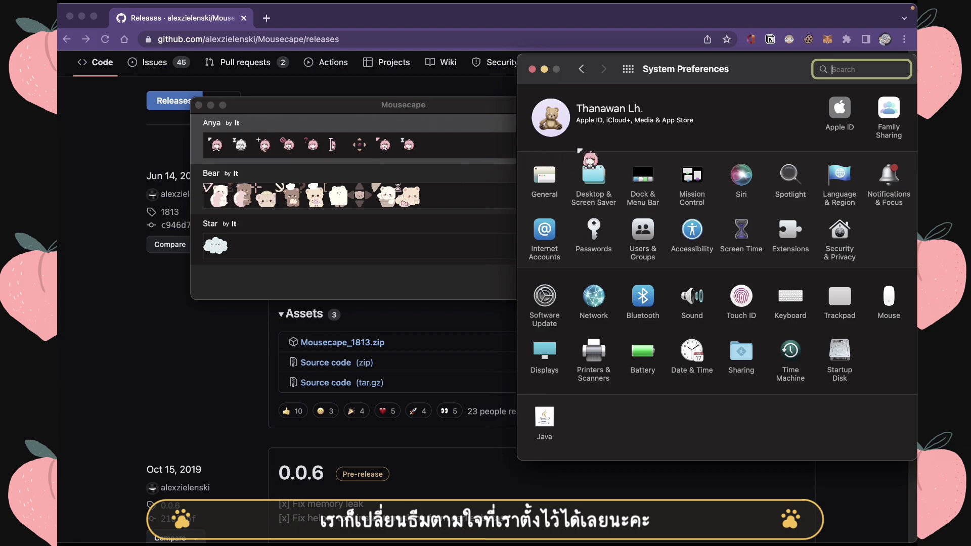
double_click(369, 190)
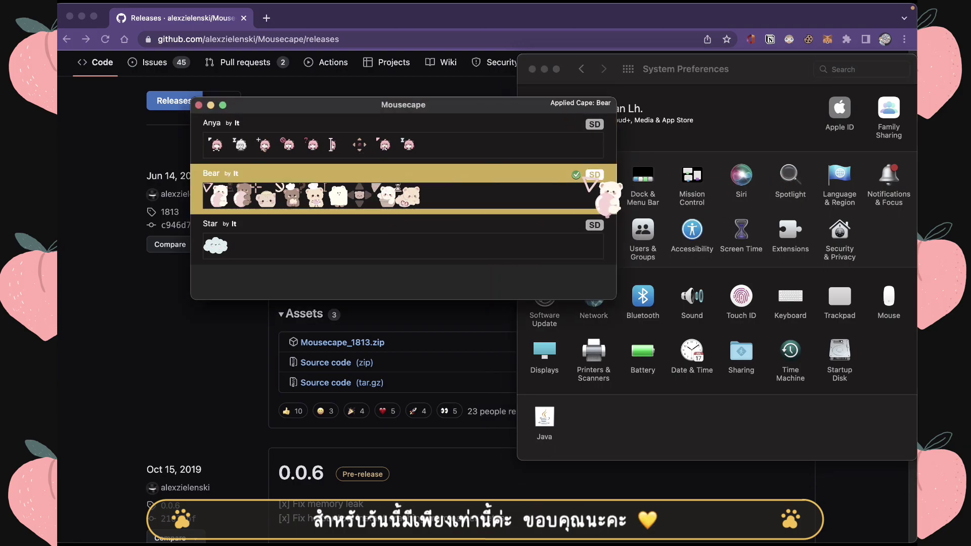